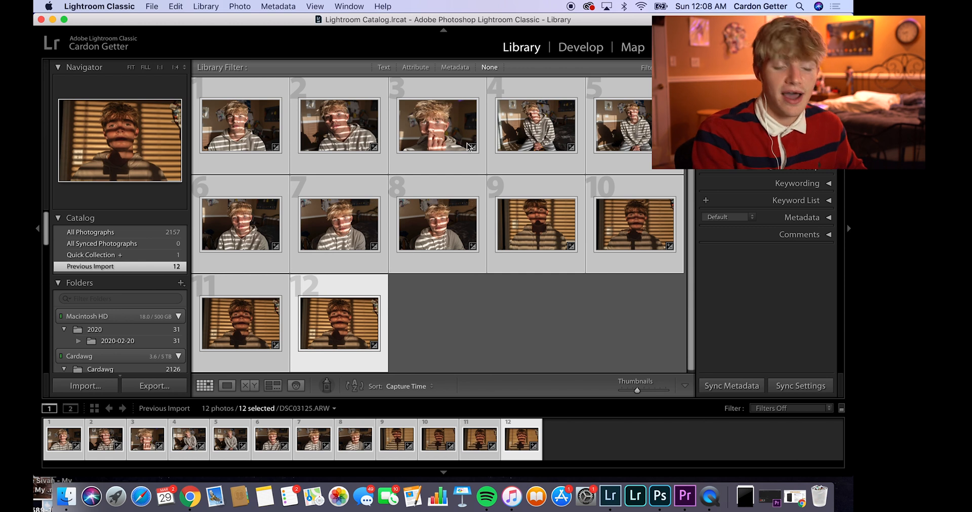
# Step: Look through the Library's folder tree, from the Macintosh HD folders down through the Cardawg drive's subfolders
pyautogui.moveTo(379, 207)
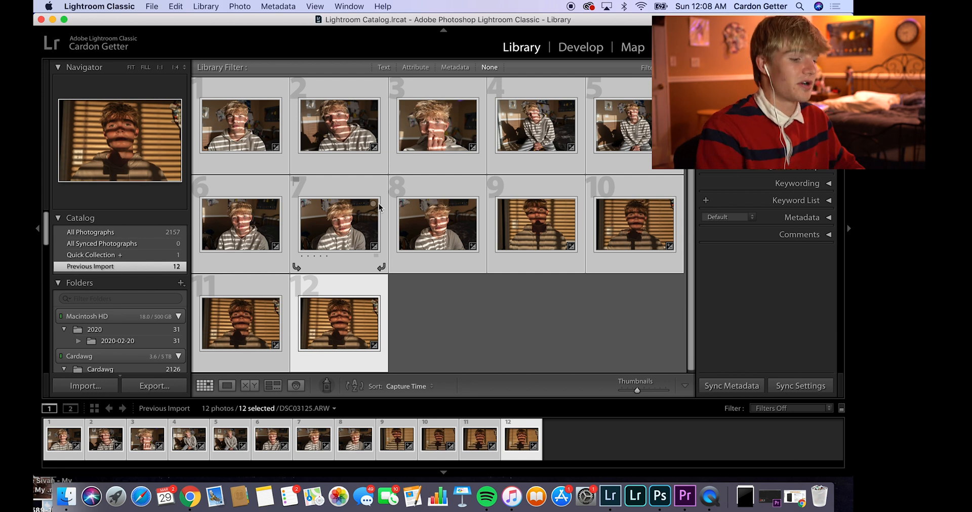
pyautogui.scroll(-2, 68, 266)
pyautogui.scroll(2, 89, 266)
pyautogui.scroll(-5, 84, 344)
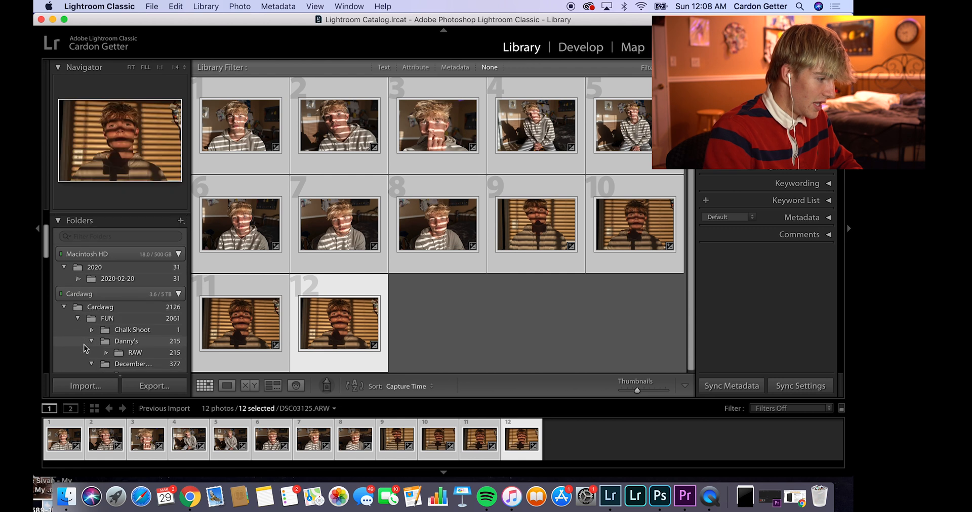
pyautogui.scroll(-5, 101, 319)
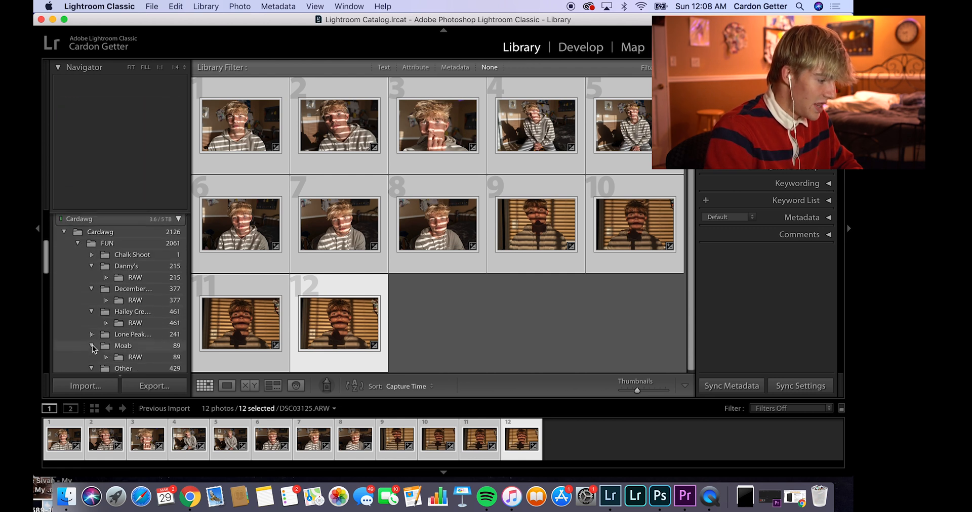
pyautogui.scroll(10, 83, 324)
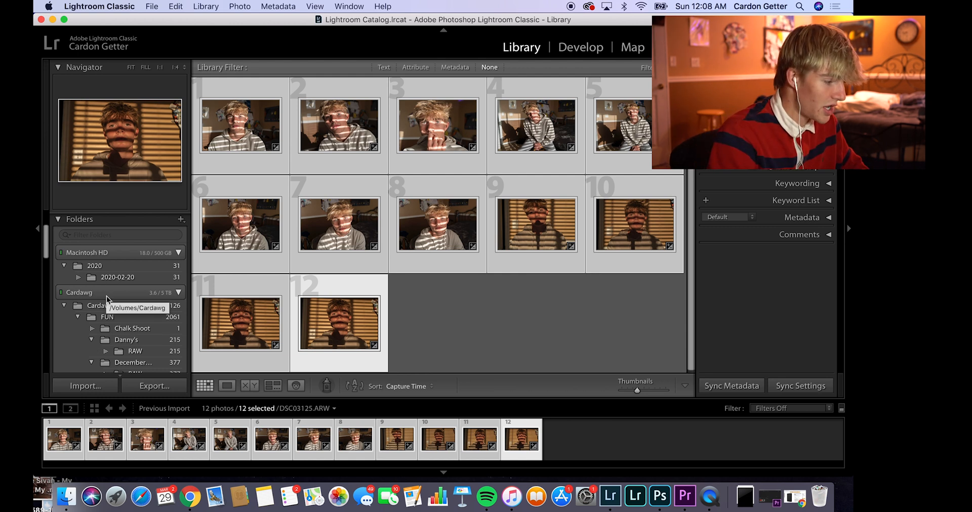
pyautogui.scroll(-3, 107, 297)
pyautogui.scroll(-10, 106, 304)
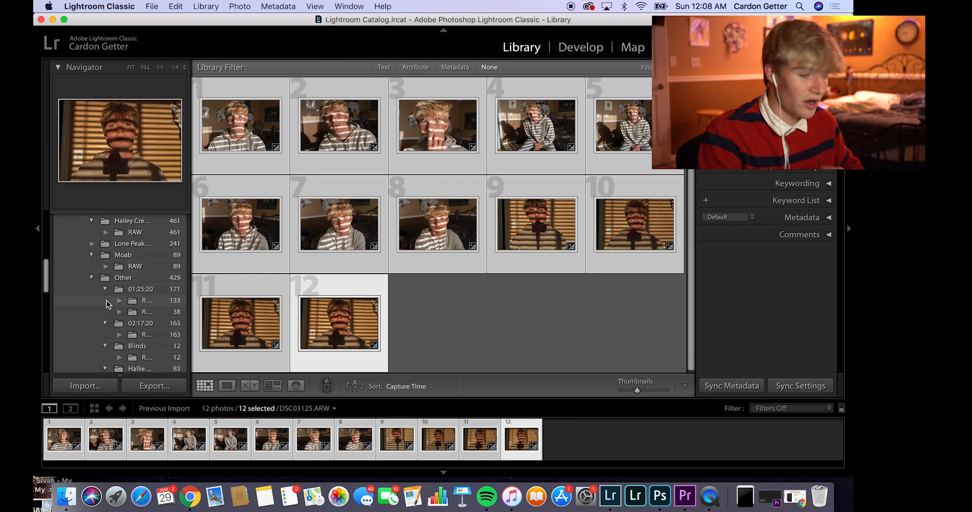
pyautogui.scroll(-4, 106, 304)
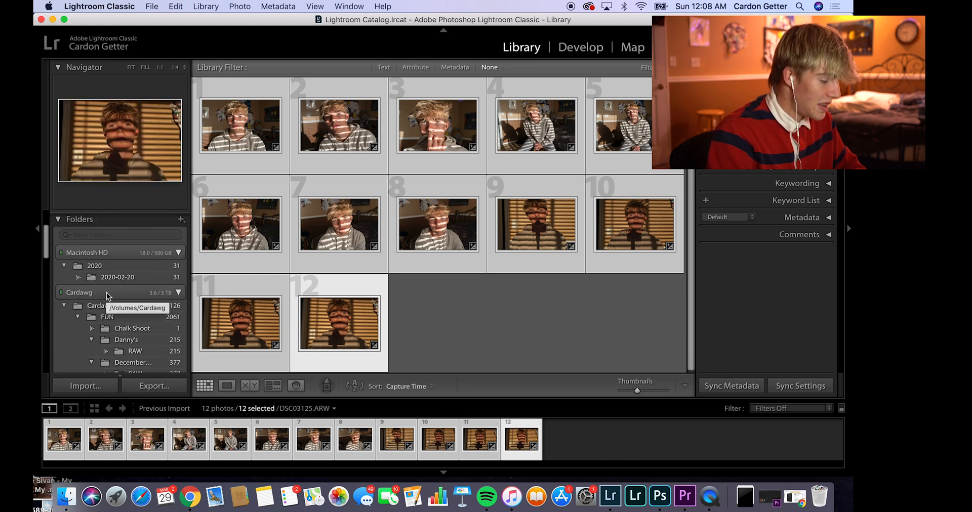
pyautogui.scroll(-4, 107, 299)
pyautogui.scroll(-10, 108, 303)
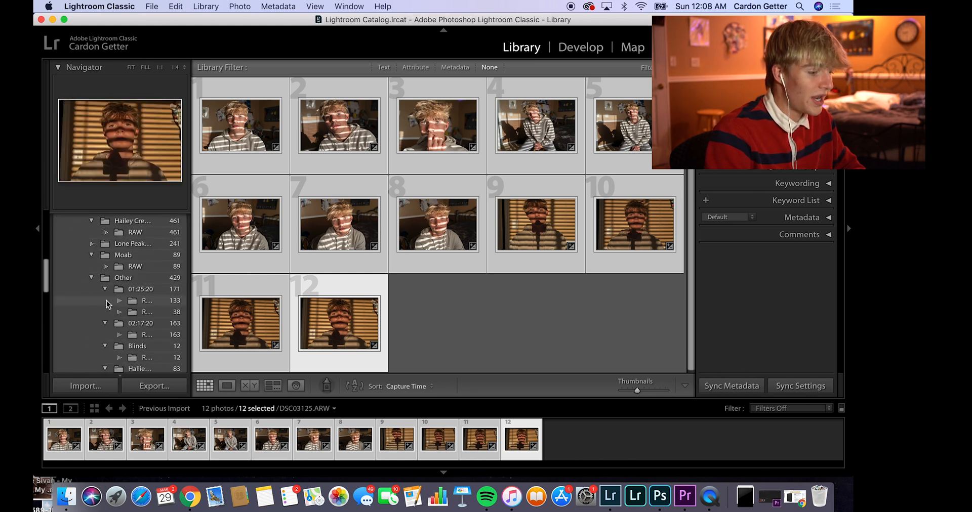
pyautogui.scroll(-6, 107, 303)
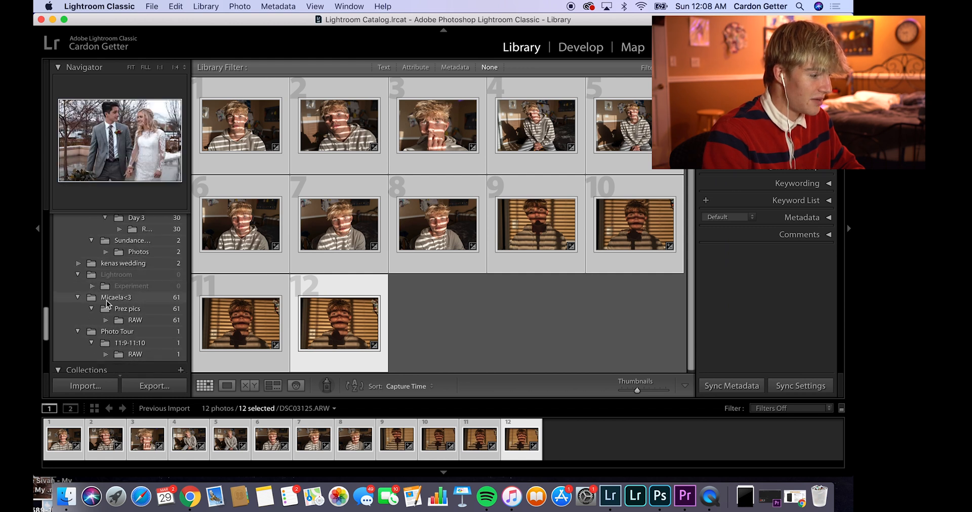
pyautogui.scroll(12, 107, 304)
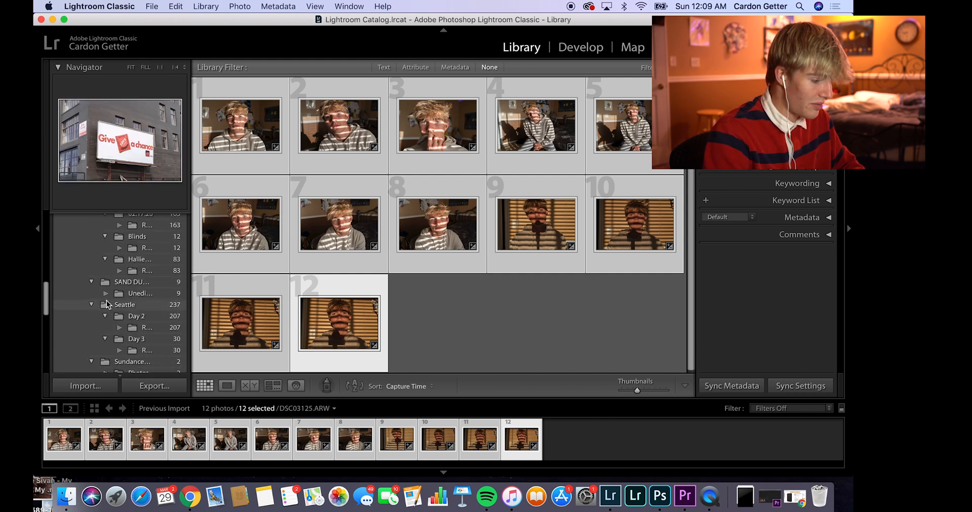
pyautogui.scroll(1, 108, 304)
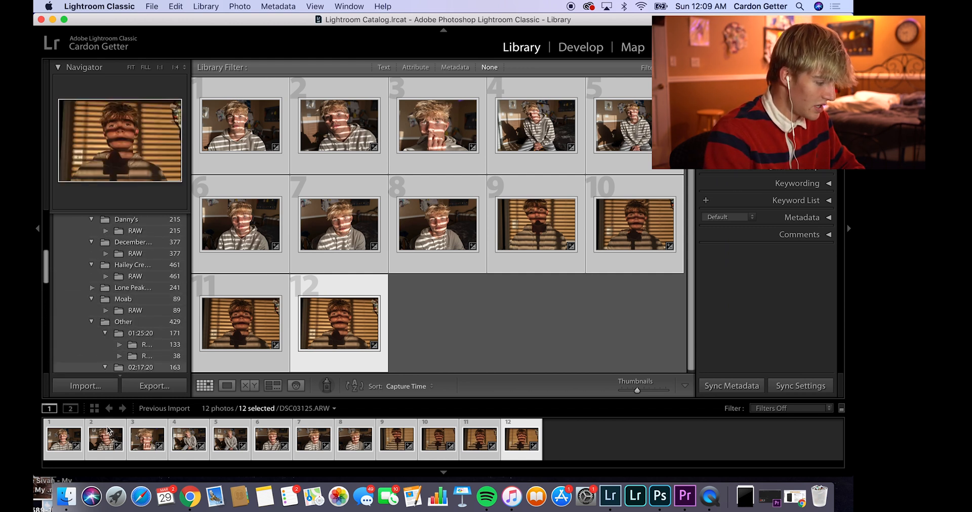
# Step: Switch to Finder and look through the files and folders on the Cardawg drive
pyautogui.click(65, 496)
pyautogui.click(261, 290)
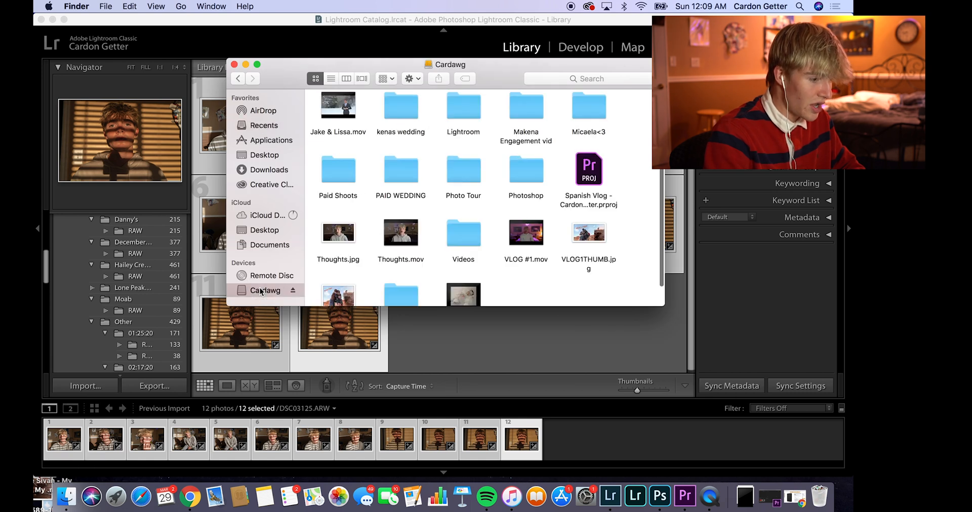
pyautogui.moveTo(411, 238)
pyautogui.scroll(-2, 411, 238)
pyautogui.scroll(4, 411, 232)
pyautogui.scroll(-4, 456, 218)
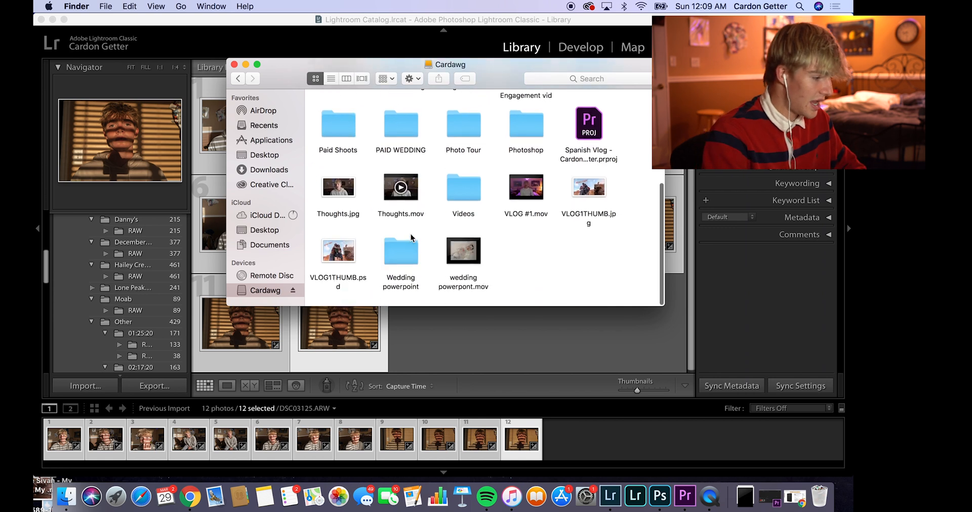
pyautogui.scroll(4, 515, 199)
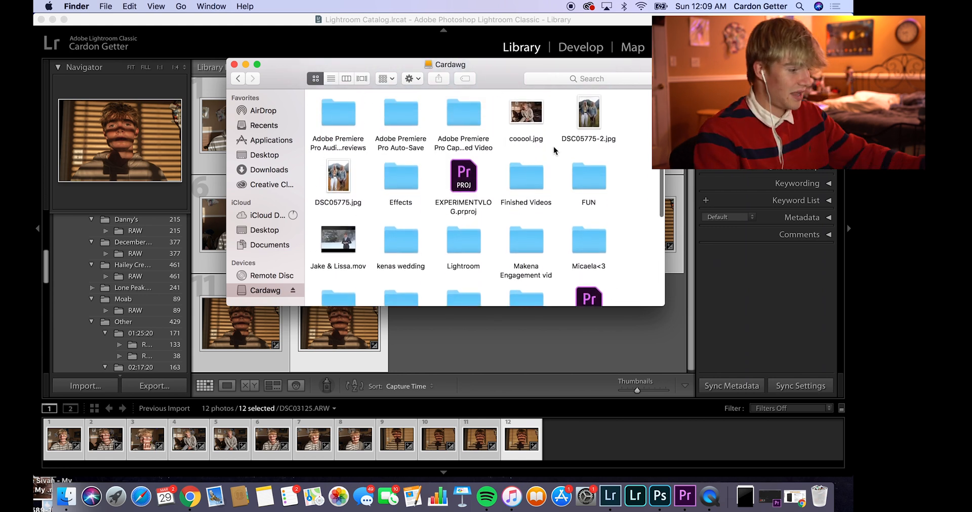
# Step: Compare the drive's contents with Lightroom's folder tree, returning to Lightroom Classic and collapsing the FUN folder there
pyautogui.scroll(-3, 556, 151)
pyautogui.scroll(-2, 122, 319)
pyautogui.scroll(-3, 123, 319)
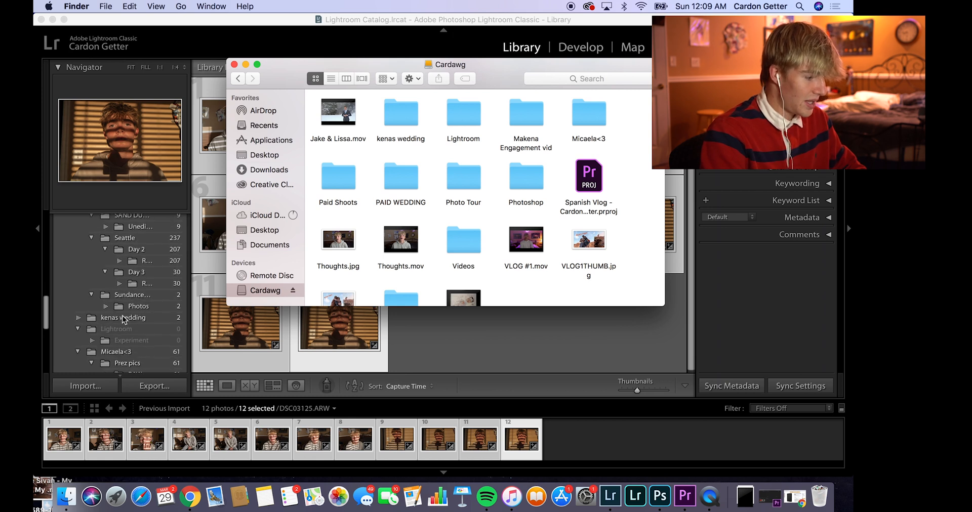
pyautogui.scroll(-10, 122, 319)
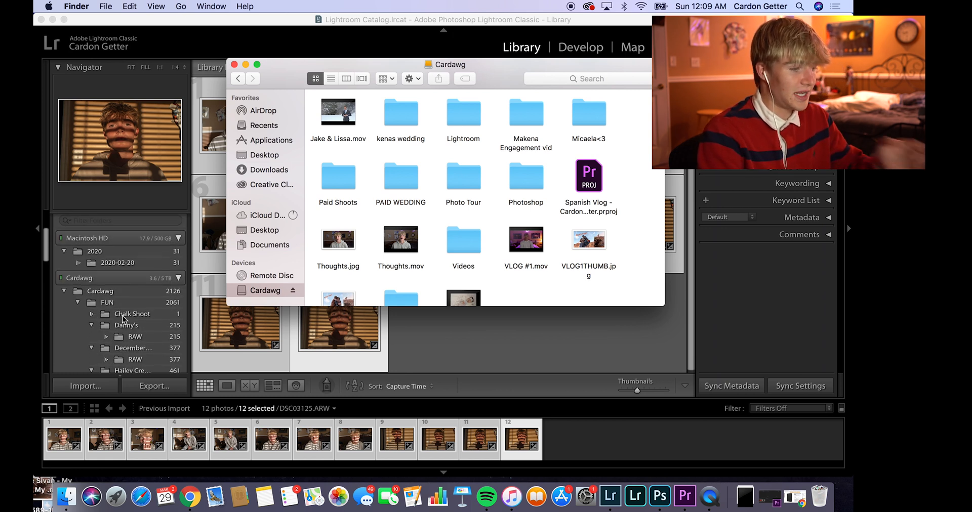
pyautogui.scroll(-3, 123, 319)
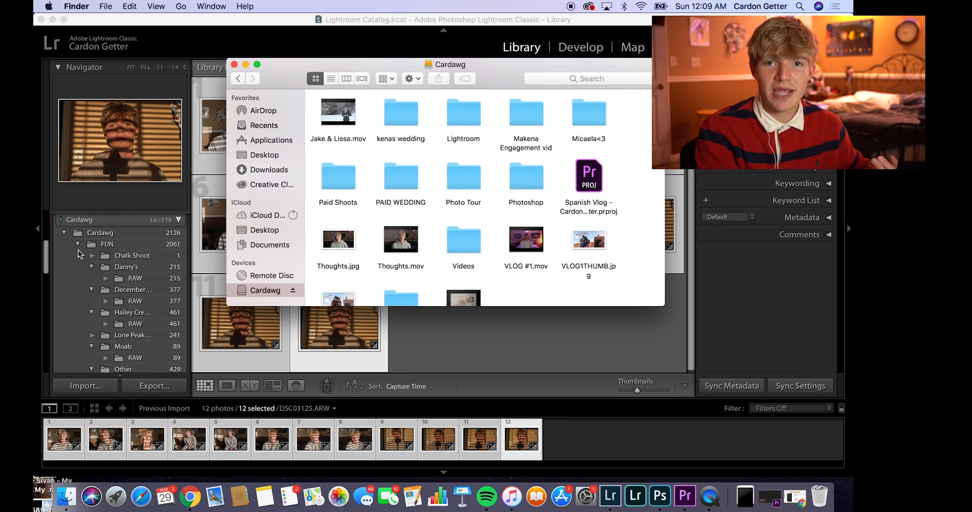
pyautogui.click(77, 245)
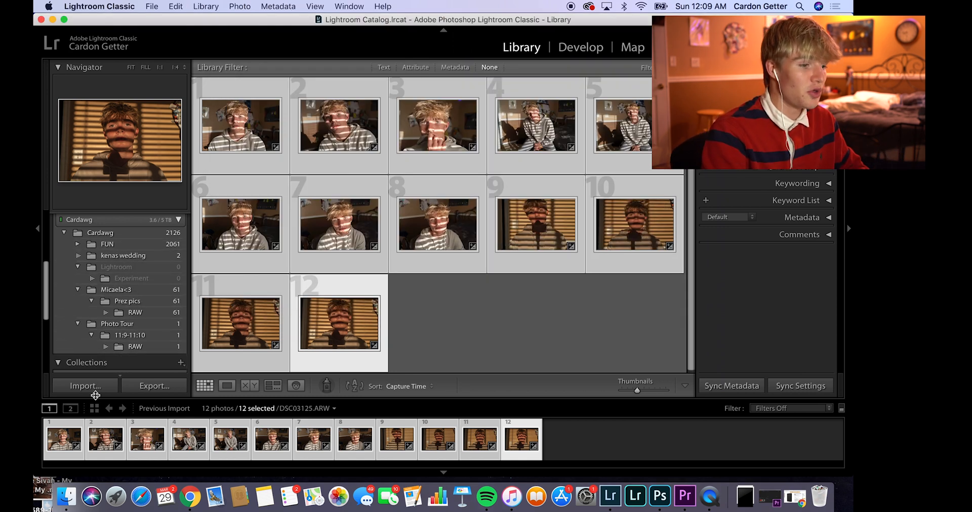
# Step: Switch to Finder, review the Cardawg drive and the subfolders of its FUN folder, and close the Finder window
pyautogui.click(74, 498)
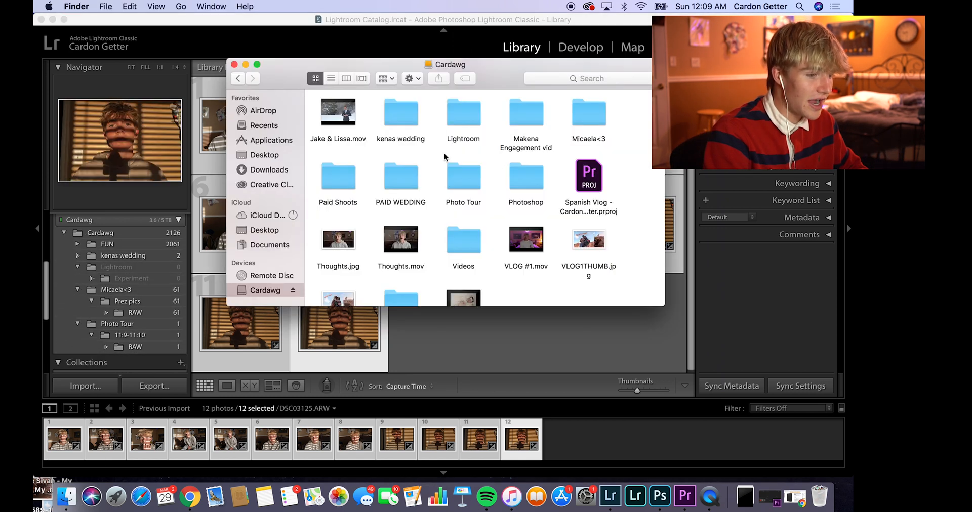
pyautogui.scroll(3, 463, 223)
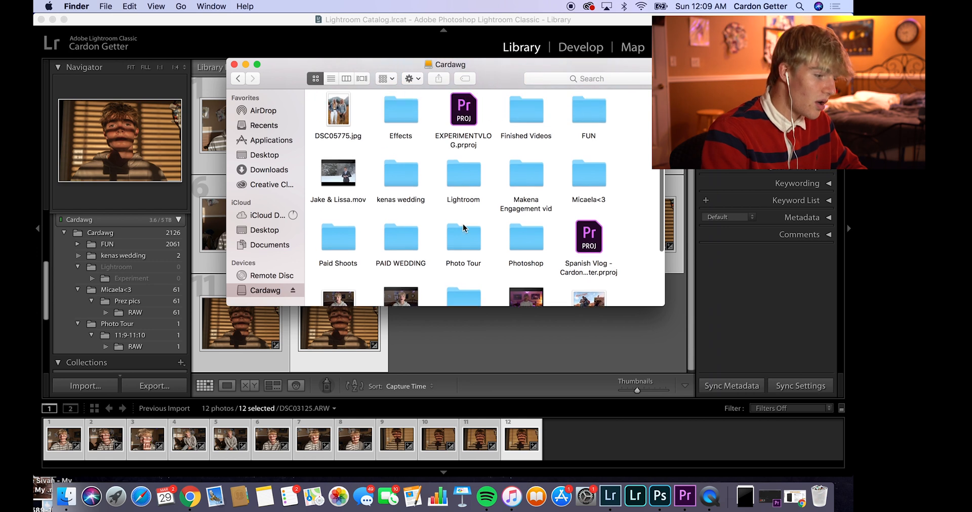
pyautogui.scroll(3, 463, 229)
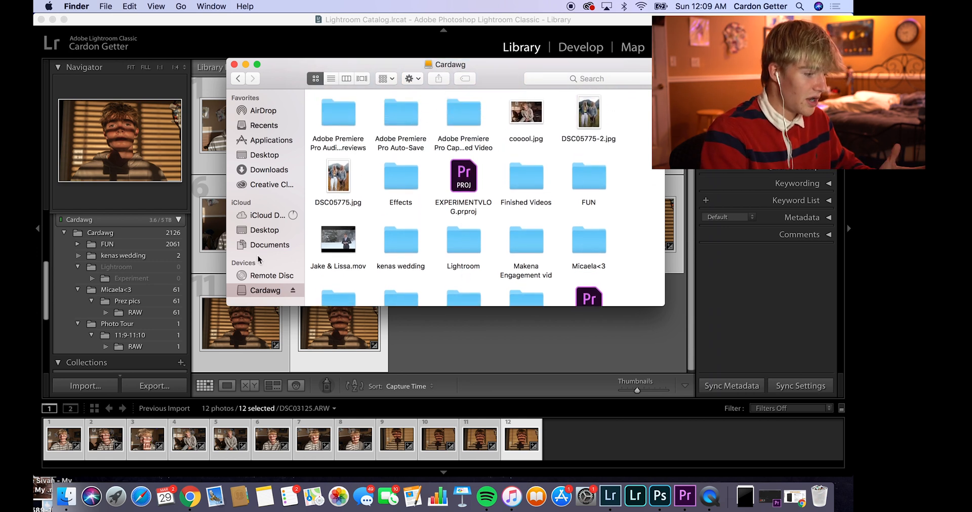
pyautogui.scroll(-2, 117, 322)
pyautogui.scroll(2, 117, 322)
pyautogui.scroll(-1, 117, 322)
pyautogui.scroll(1, 116, 322)
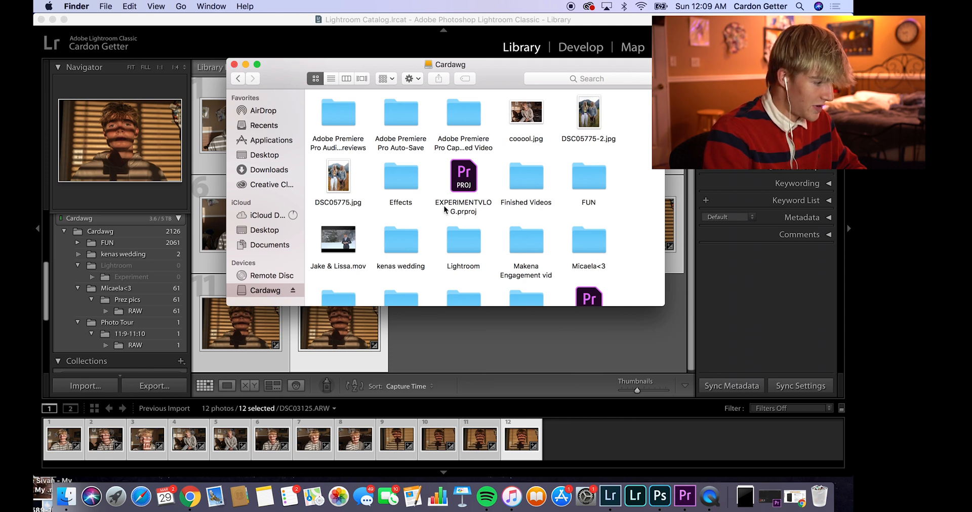
pyautogui.doubleClick(588, 185)
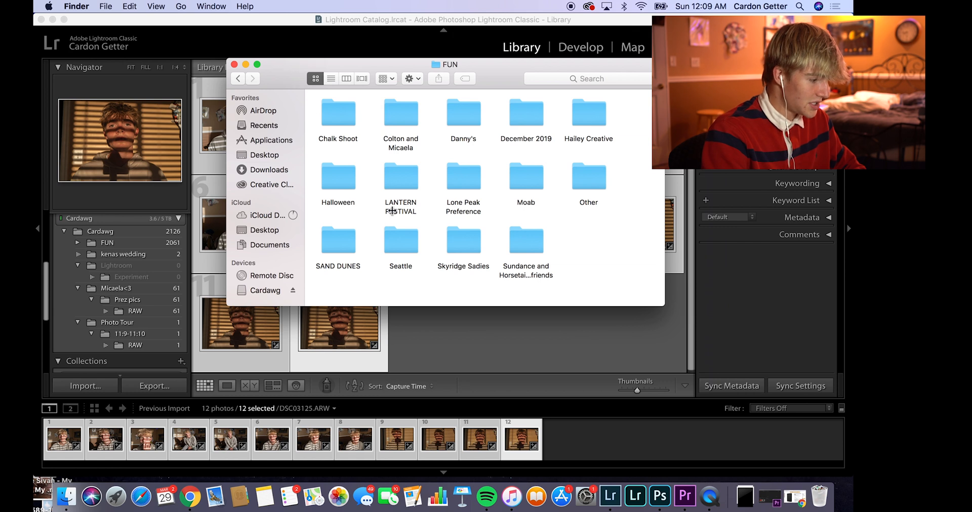
pyautogui.click(234, 65)
# Step: Expand the FUN folder in Lightroom's folder tree and look over its subfolders
pyautogui.scroll(2, 130, 281)
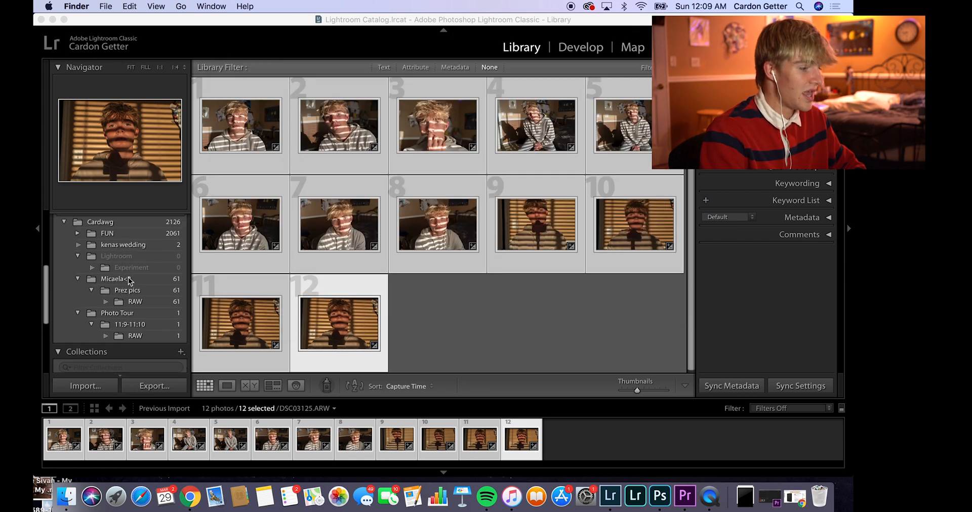
pyautogui.click(79, 260)
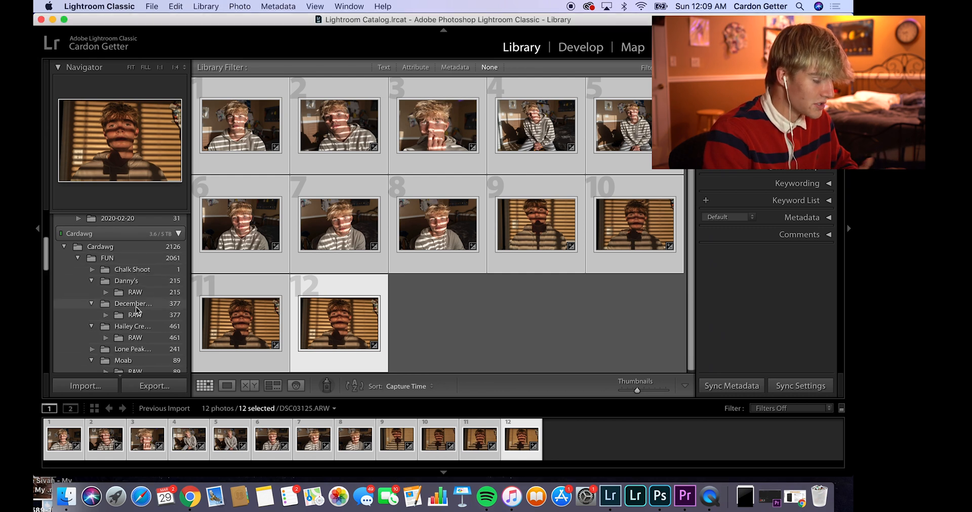
pyautogui.click(79, 259)
pyautogui.scroll(-4, 134, 303)
pyautogui.scroll(3, 140, 311)
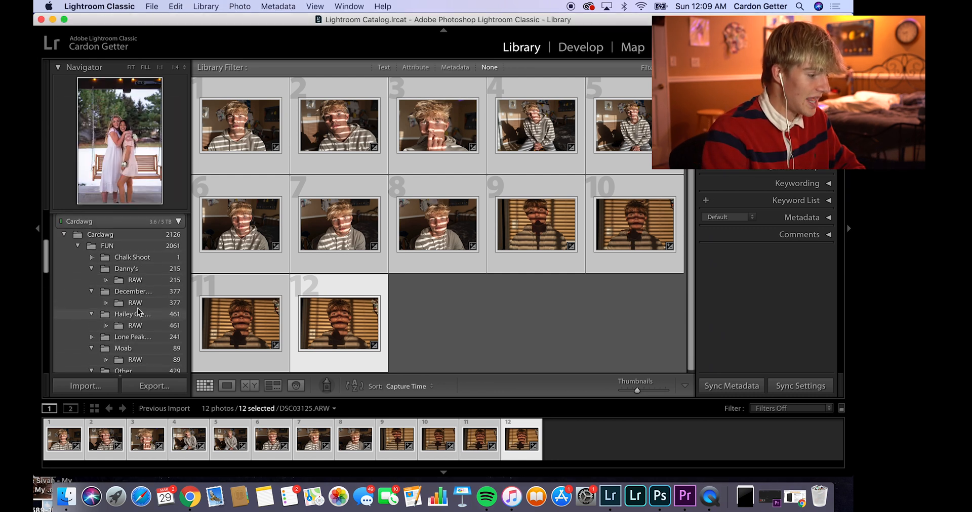
# Step: Start a photo import and choose the Cardawg drive's FUN/Other/Blinds/RAW folder as the source
pyautogui.click(97, 389)
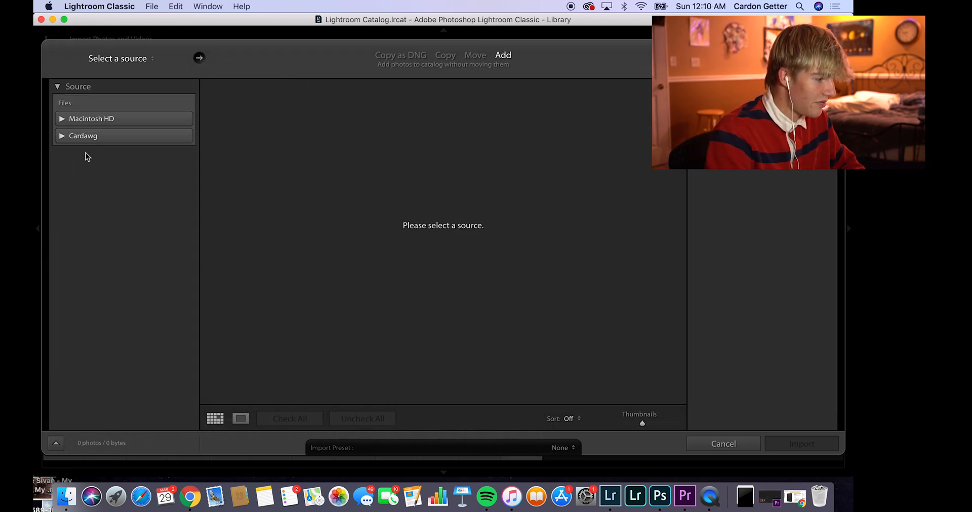
pyautogui.click(61, 136)
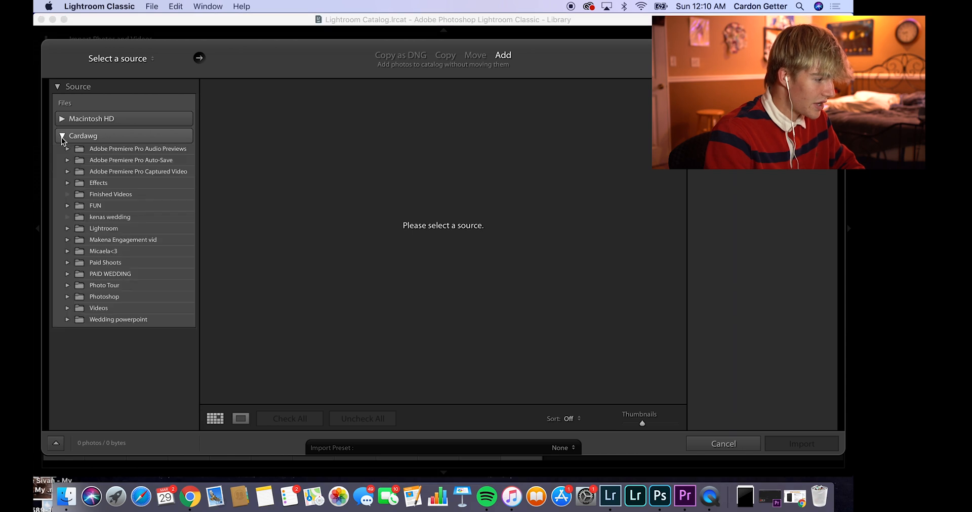
pyautogui.click(68, 204)
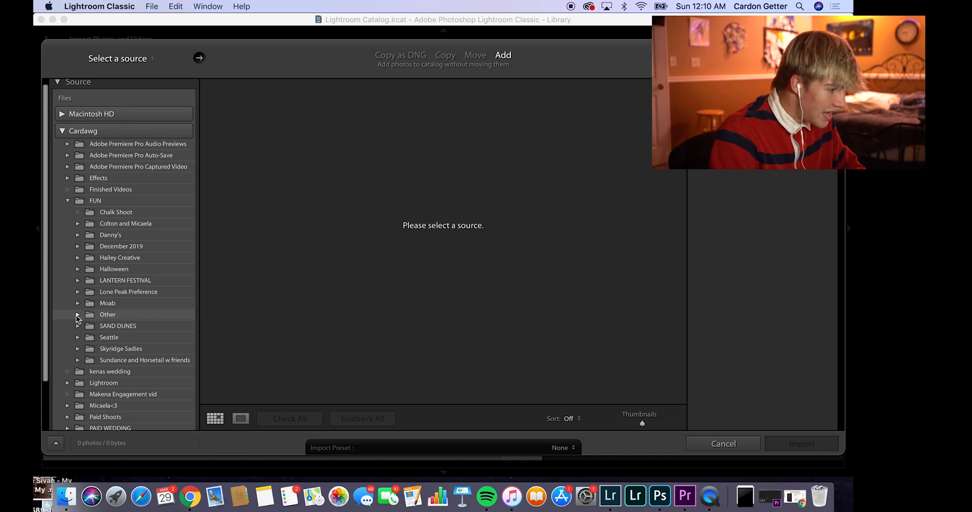
pyautogui.click(77, 315)
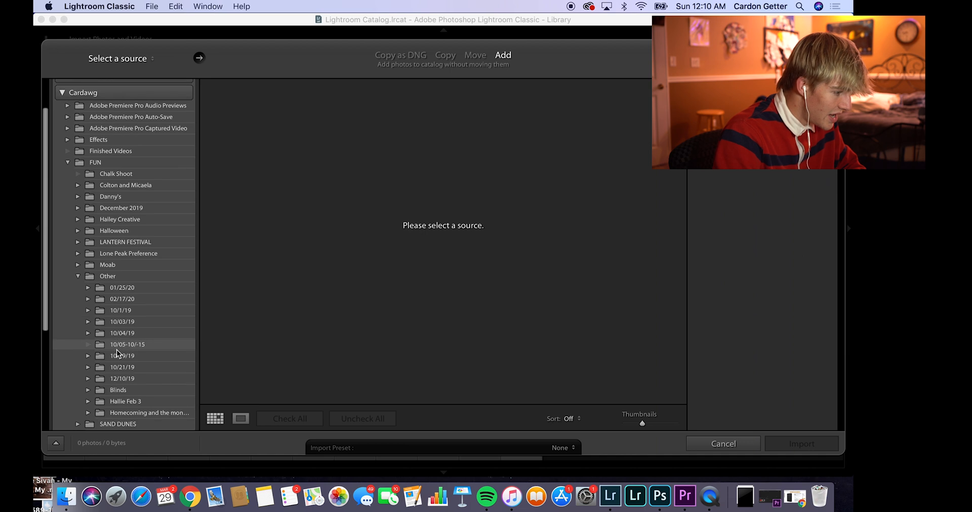
pyautogui.click(88, 391)
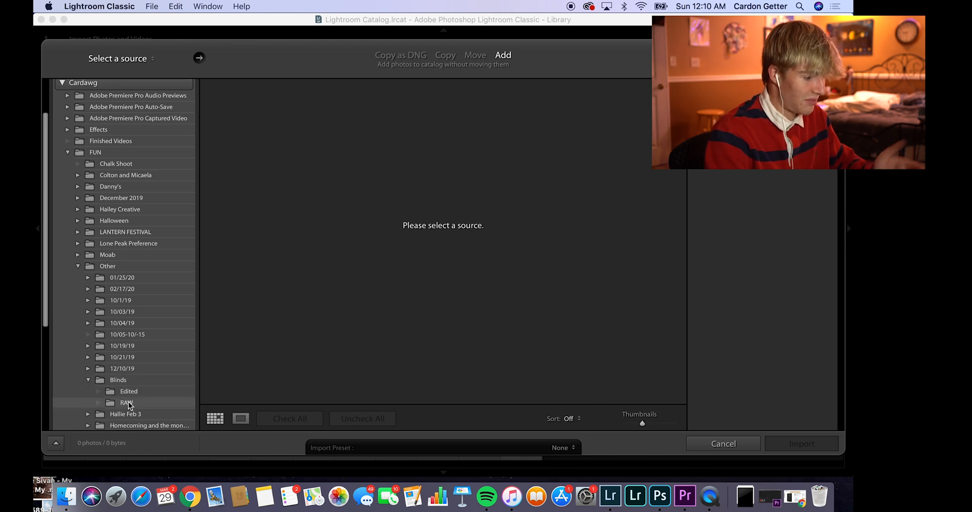
pyautogui.click(129, 404)
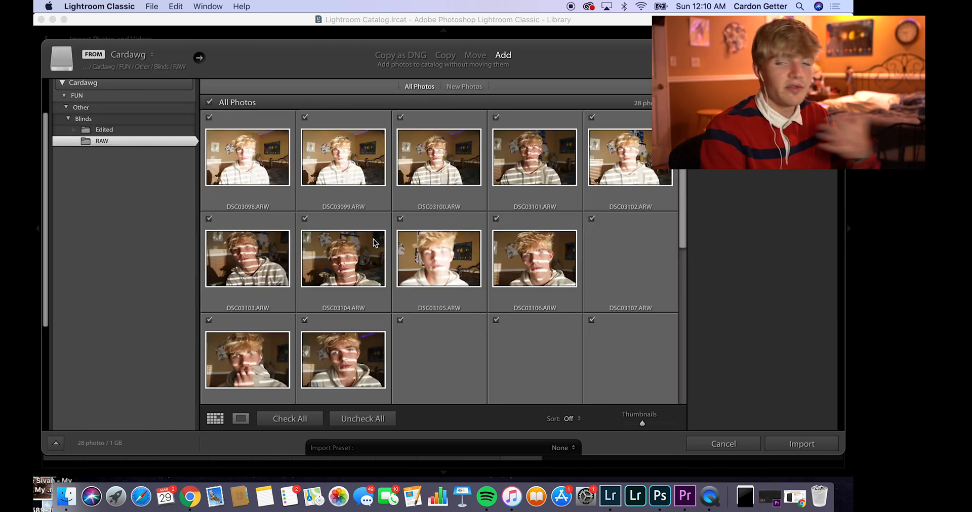
# Step: Review the RAW folder's thumbnails to distinguish photos available for import from those already in the catalog
pyautogui.scroll(-1, 375, 244)
pyautogui.scroll(-4, 374, 242)
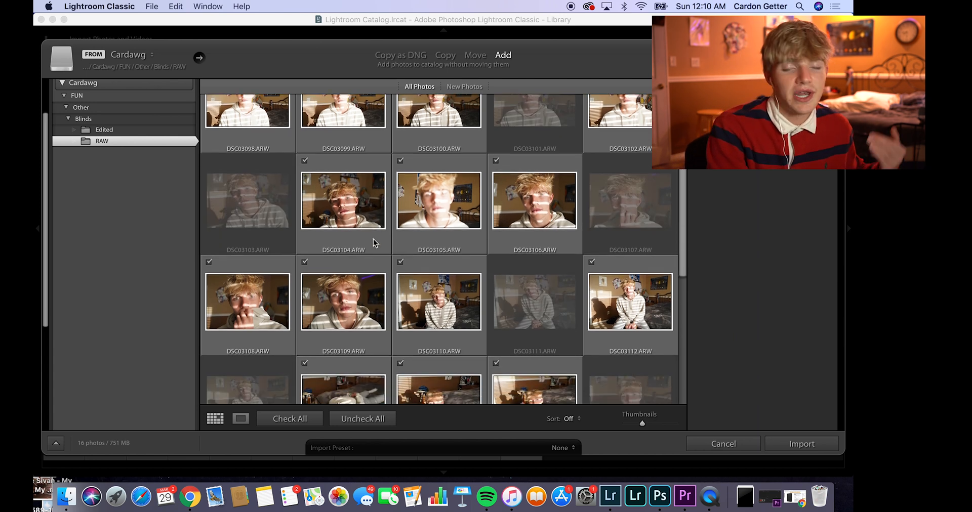
pyautogui.scroll(-3, 373, 242)
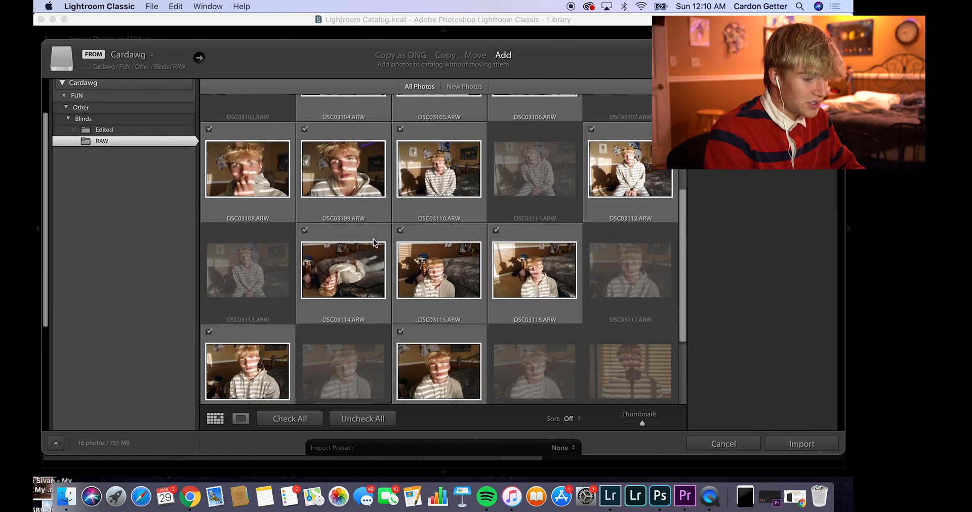
pyautogui.scroll(-4, 373, 242)
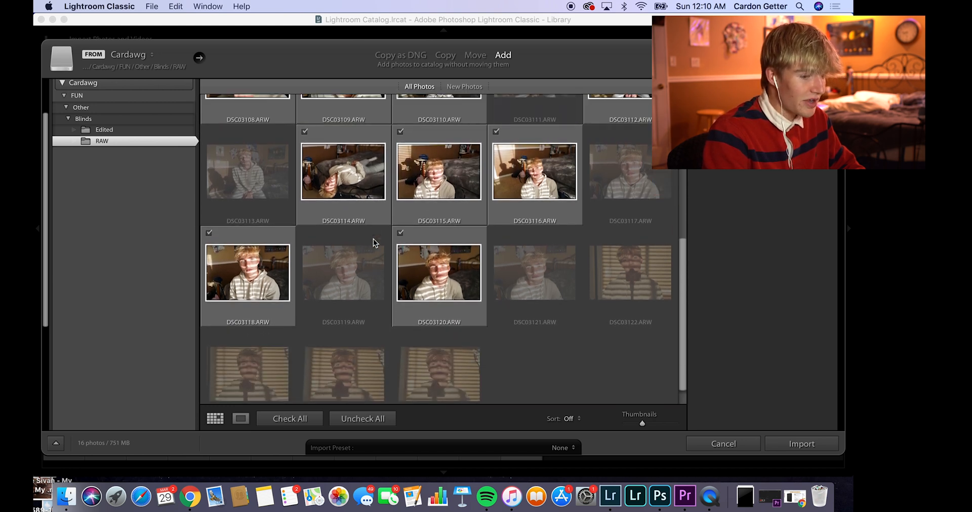
pyautogui.scroll(10, 372, 242)
pyautogui.scroll(1, 373, 239)
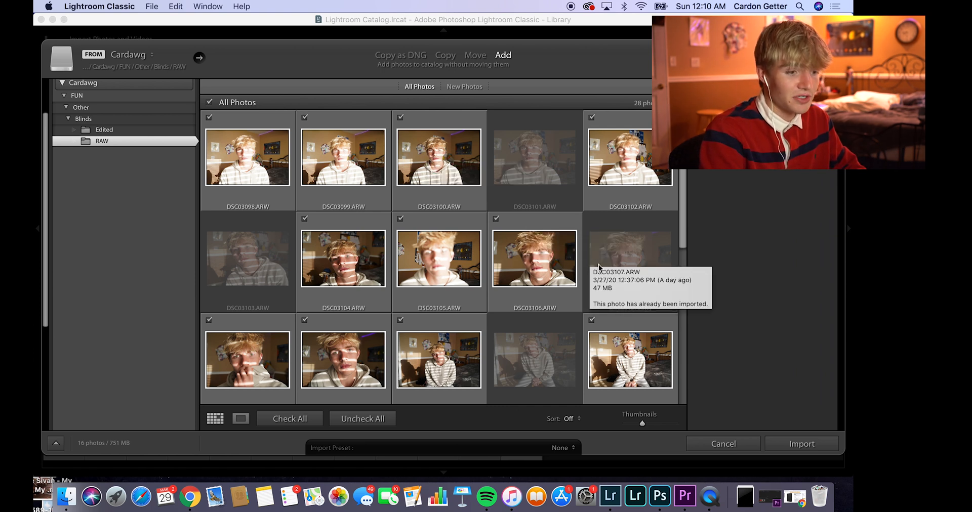
# Step: Cancel the import and reset the develop settings of only the first photo, DSC03101.ARW, in the Develop module
pyautogui.click(714, 446)
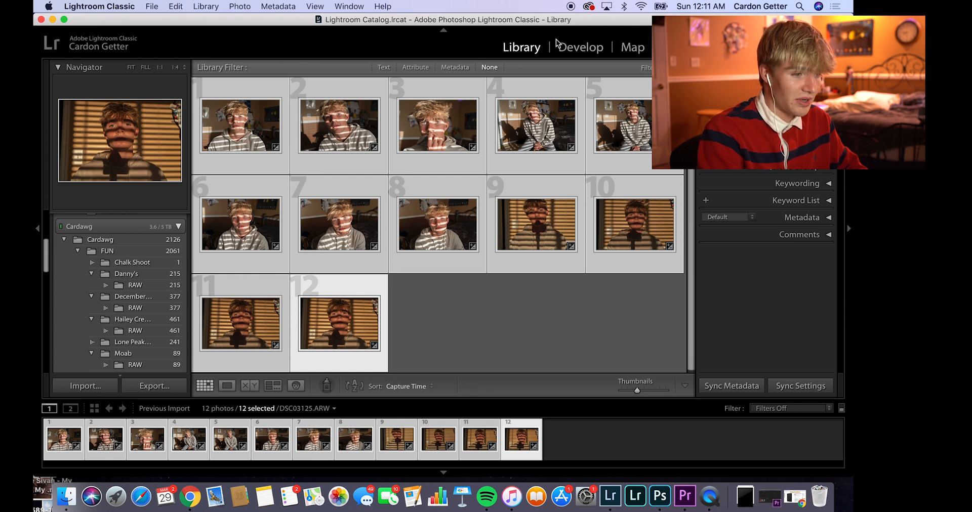
pyautogui.click(577, 49)
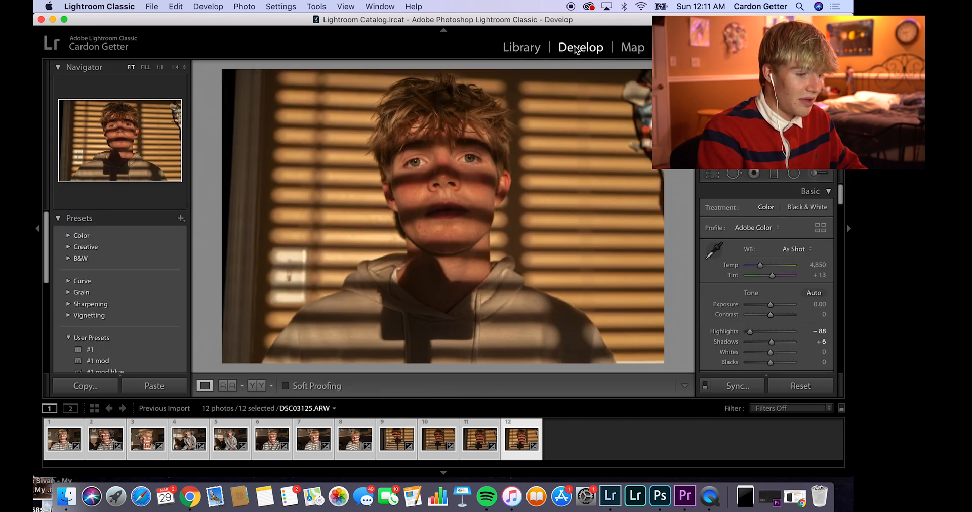
pyautogui.click(70, 443)
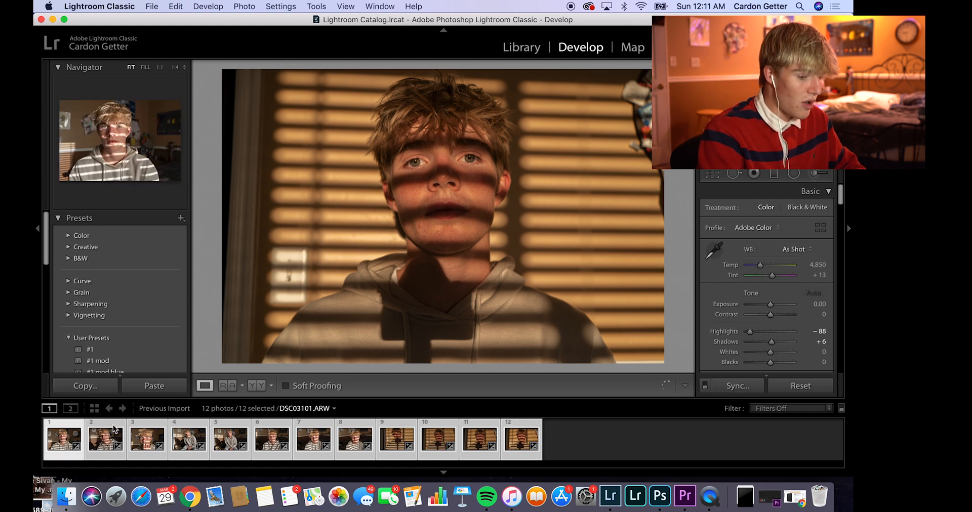
pyautogui.click(566, 437)
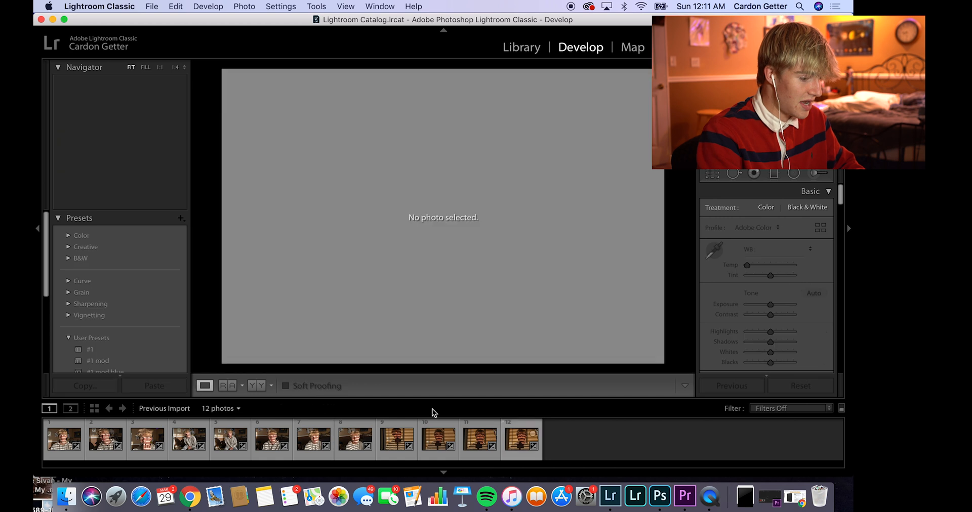
pyautogui.click(69, 446)
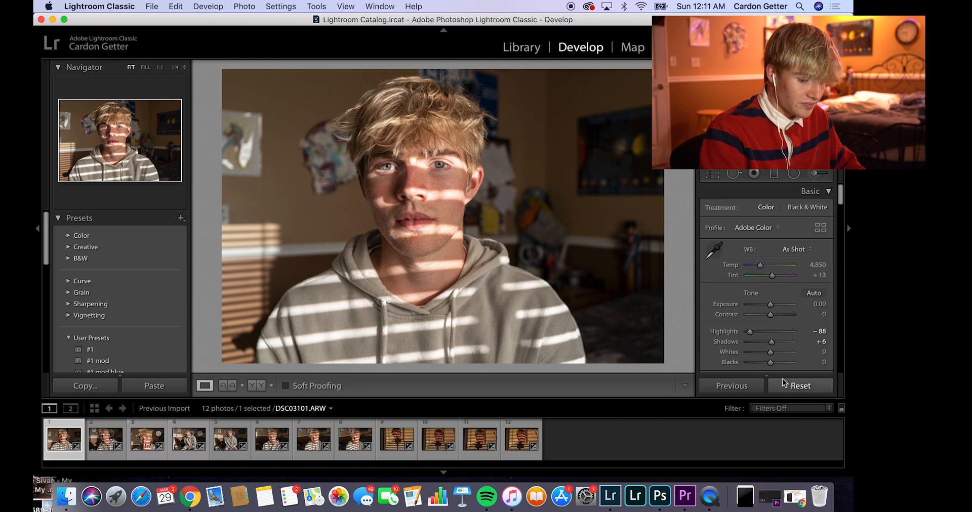
pyautogui.click(797, 386)
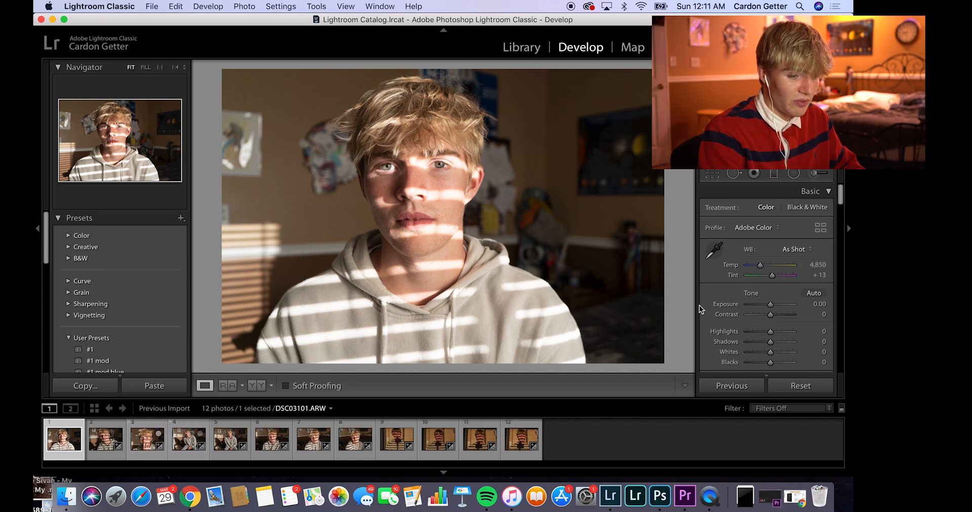
# Step: Set the photo's Temp to 4,983, Exposure to +0.10, Contrast to +9, Highlights to −71, Shadows to +30 and Whites to +37
pyautogui.scroll(-5, 727, 345)
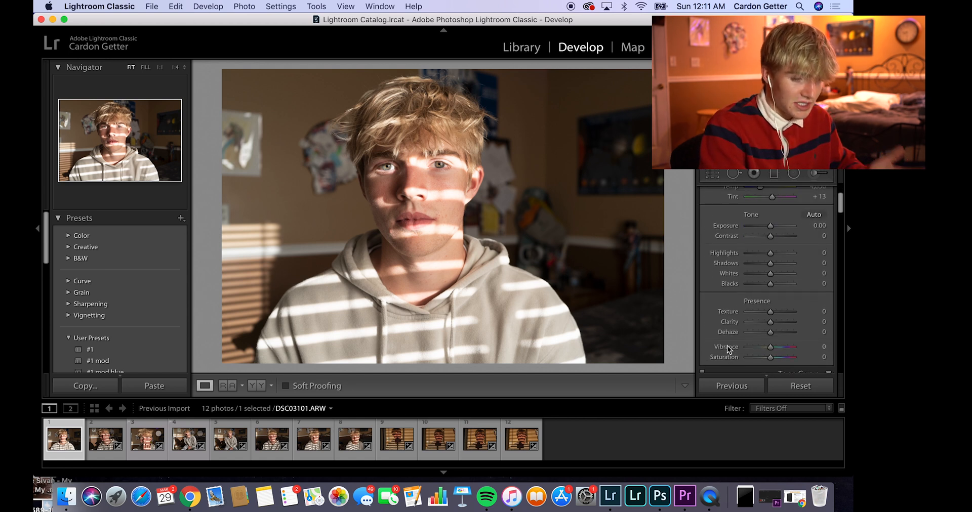
pyautogui.scroll(5, 727, 345)
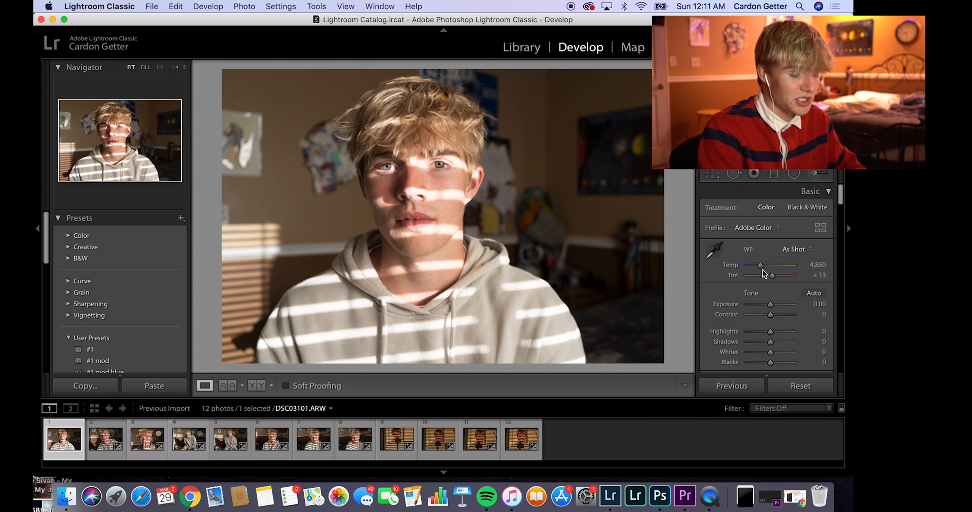
pyautogui.moveTo(761, 265); pyautogui.dragTo(764, 271)
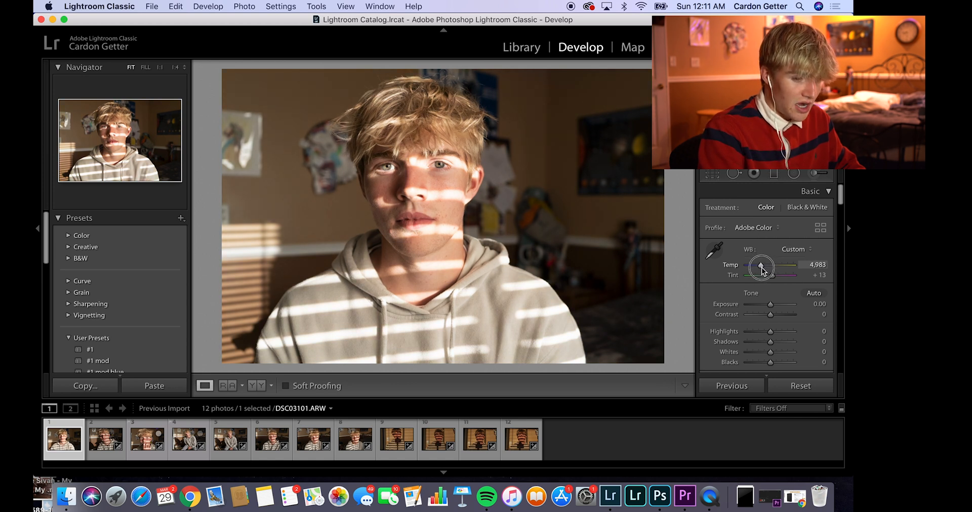
pyautogui.scroll(-1, 770, 296)
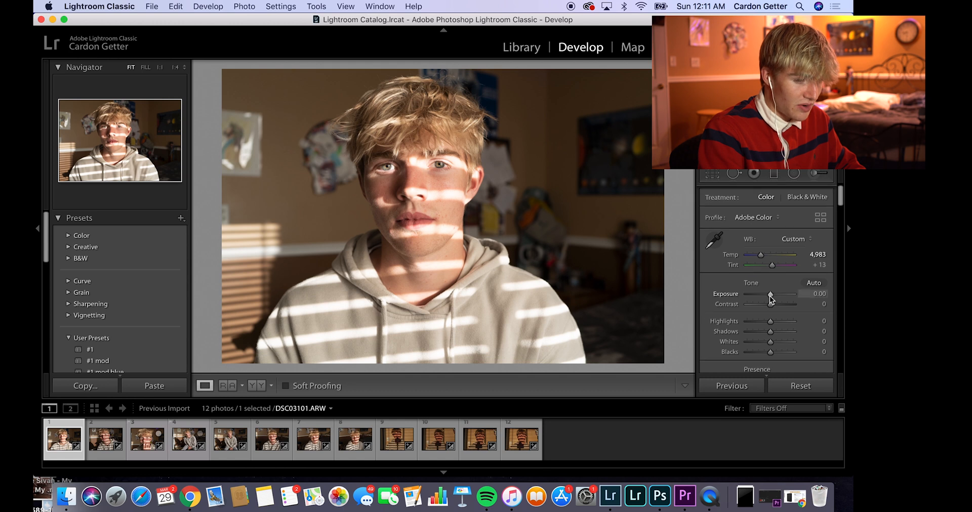
pyautogui.moveTo(770, 289); pyautogui.dragTo(778, 308)
pyautogui.scroll(-1, 757, 303)
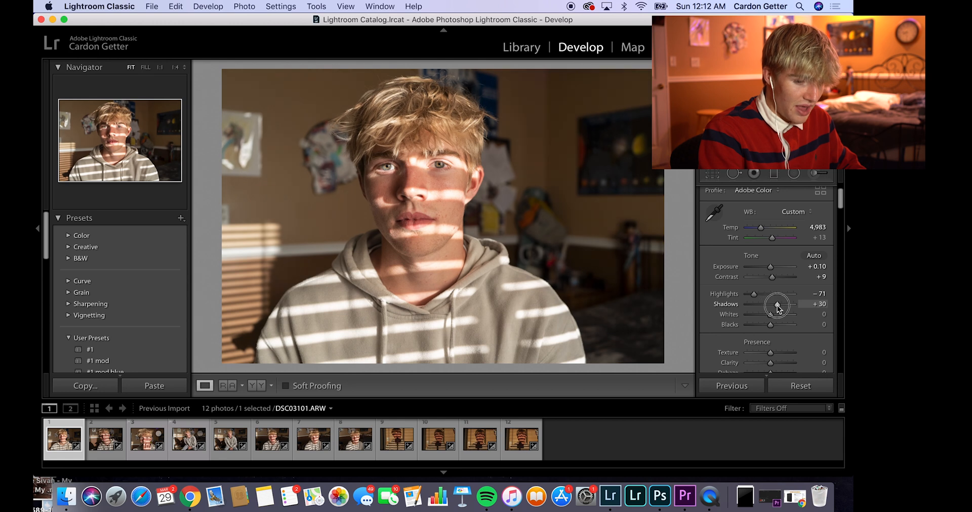
pyautogui.moveTo(771, 315); pyautogui.dragTo(779, 318)
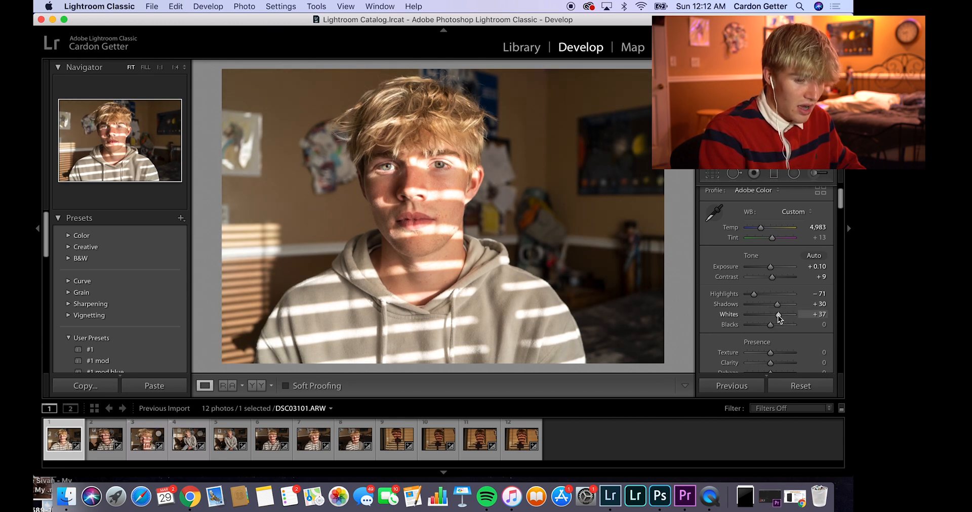
# Step: Set Texture to +9, Clarity to +8 and Dehaze to +2, and look over the Tone Curve and HSL/Color settings
pyautogui.scroll(-5, 778, 315)
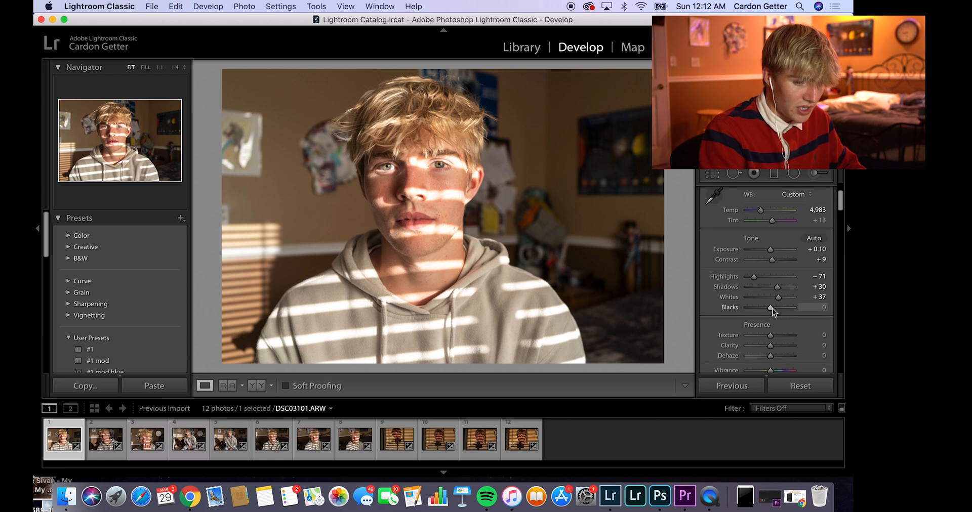
pyautogui.moveTo(770, 293); pyautogui.dragTo(773, 317)
pyautogui.scroll(-10, 773, 320)
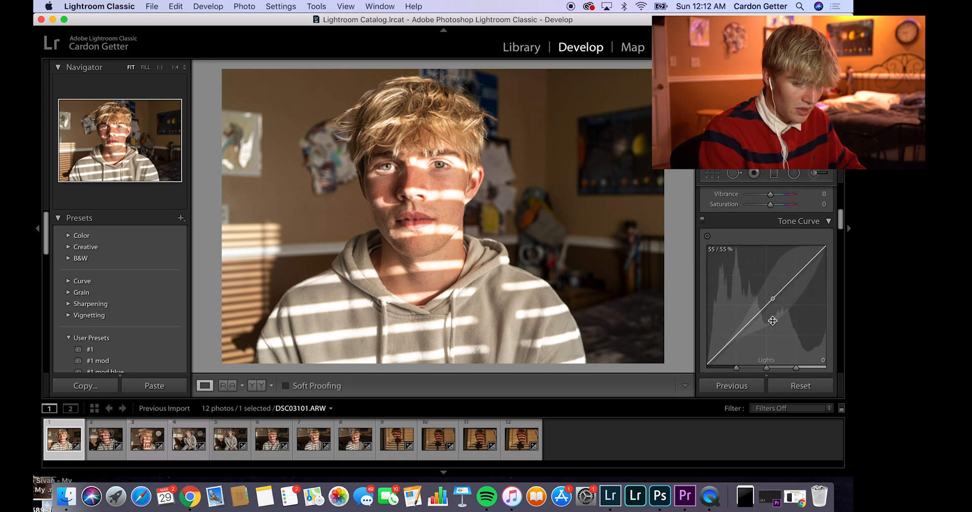
pyautogui.scroll(-15, 772, 321)
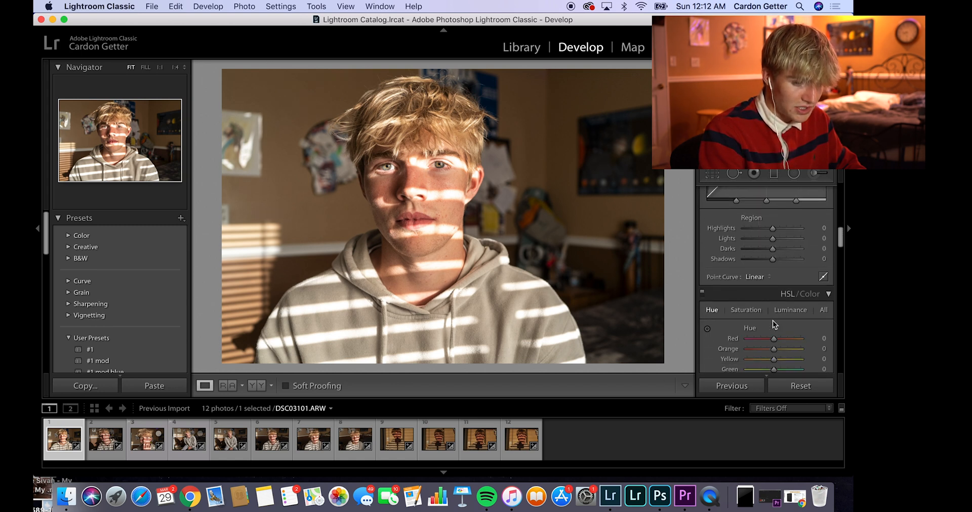
pyautogui.scroll(-5, 773, 320)
pyautogui.scroll(5, 773, 321)
pyautogui.scroll(20, 773, 320)
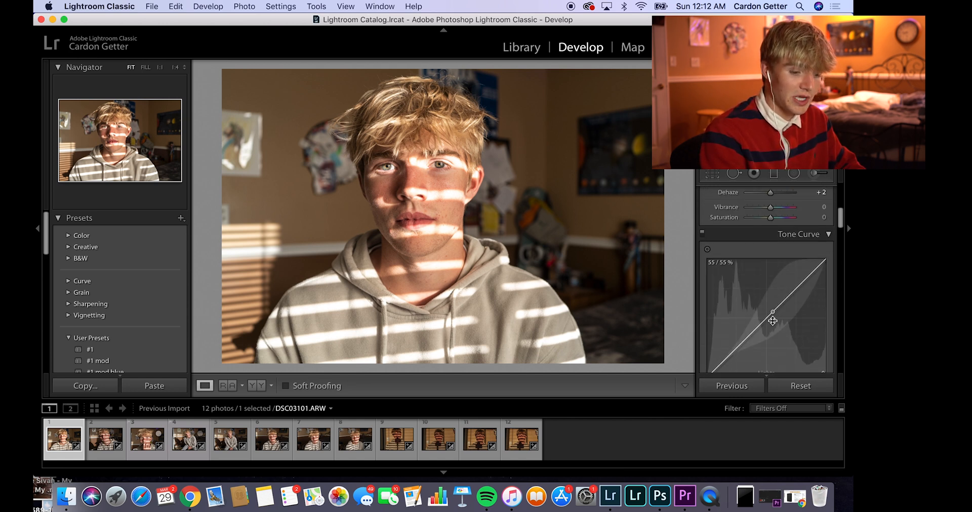
pyautogui.scroll(2, 773, 322)
# Step: Compare the edited photo with its unedited Before version, ending on the edited view
pyautogui.press('\\')
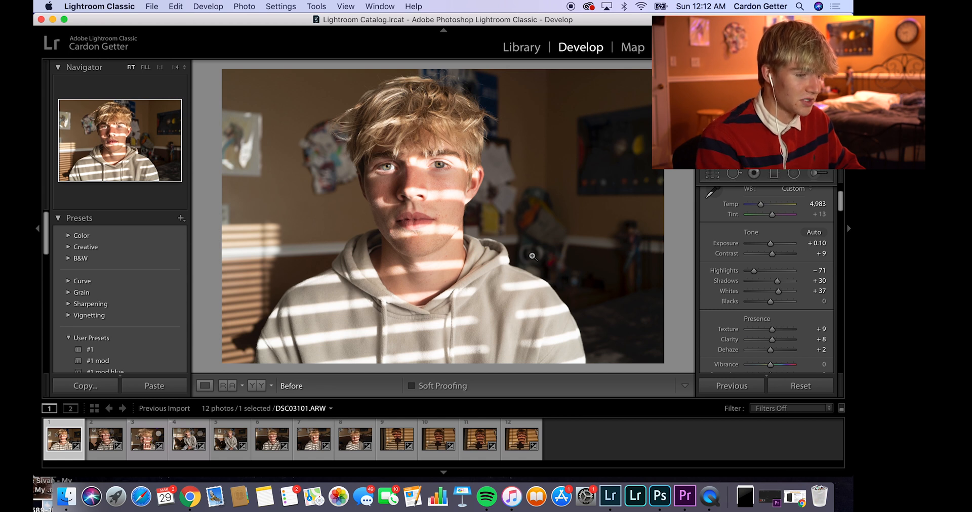
pyautogui.press('\\')
pyautogui.press('\\')
pyautogui.press('\\')
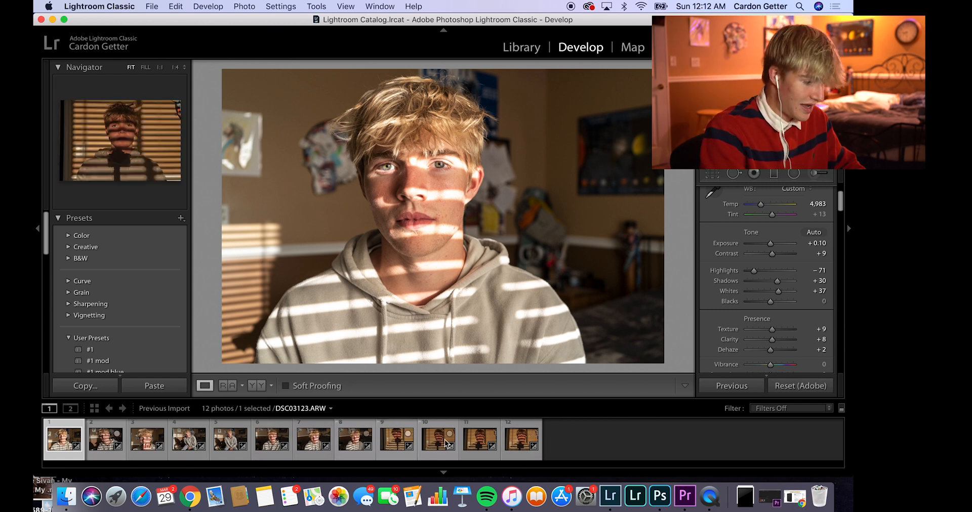
# Step: Select all 12 photos and synchronize the first photo's develop settings to them, leaving out Brush, Spot Removal and Crop
pyautogui.press('super+a')
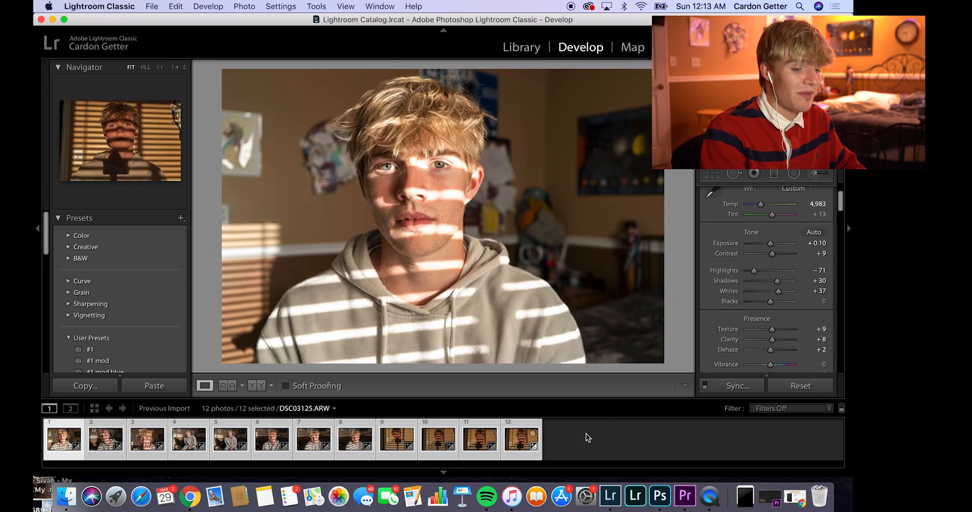
pyautogui.click(731, 386)
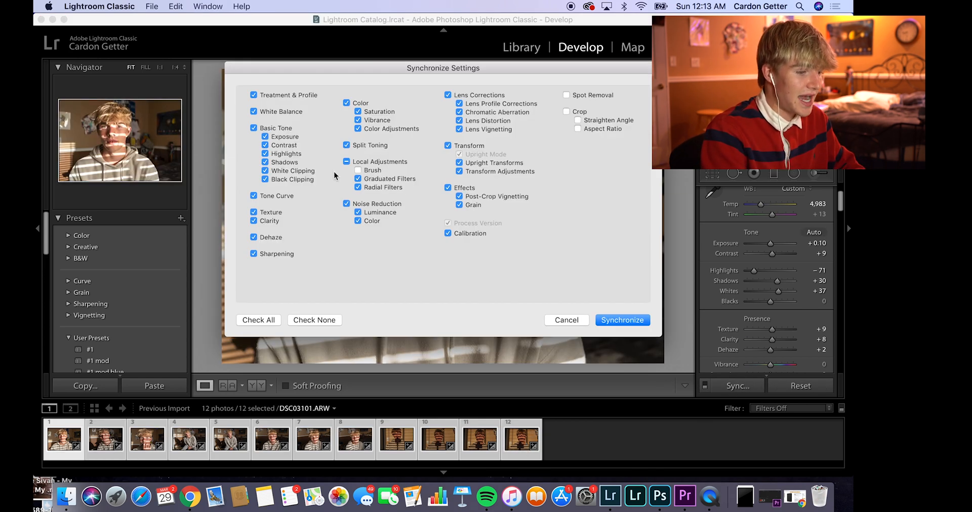
pyautogui.click(622, 320)
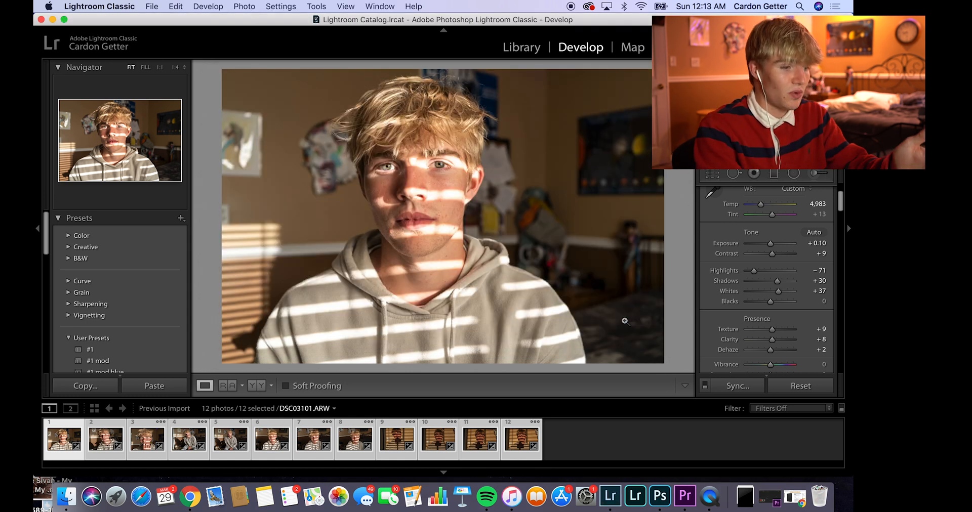
# Step: Check the synchronized edits on several other photos in the set, and return to the first photo
pyautogui.click(106, 438)
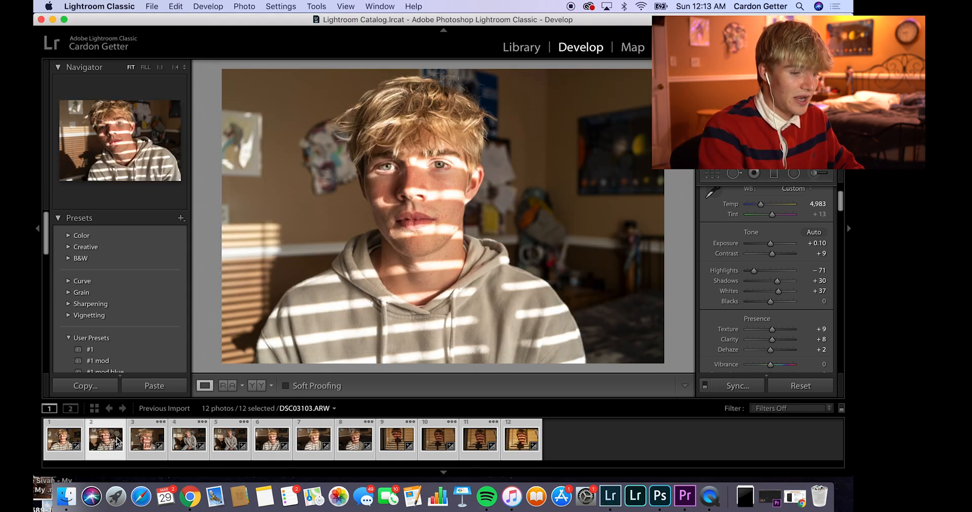
pyautogui.click(148, 442)
pyautogui.click(194, 443)
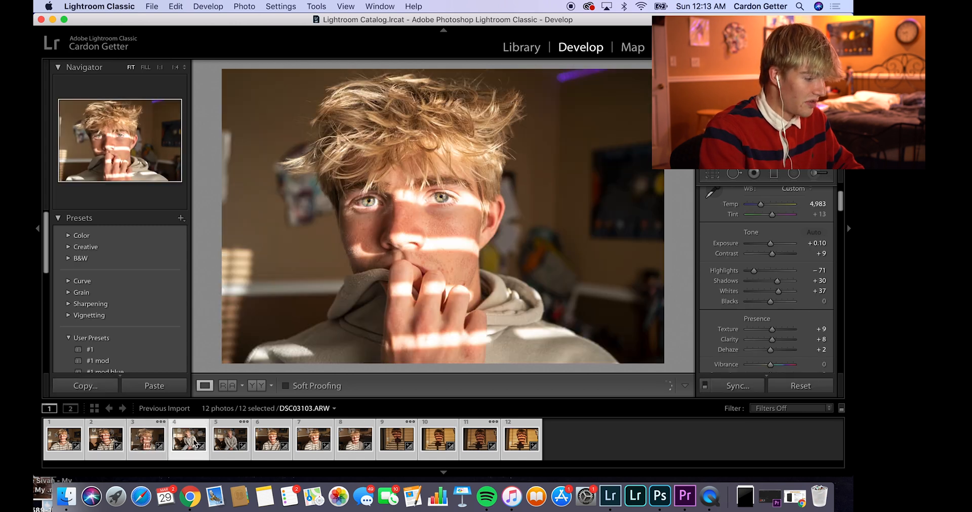
pyautogui.click(234, 448)
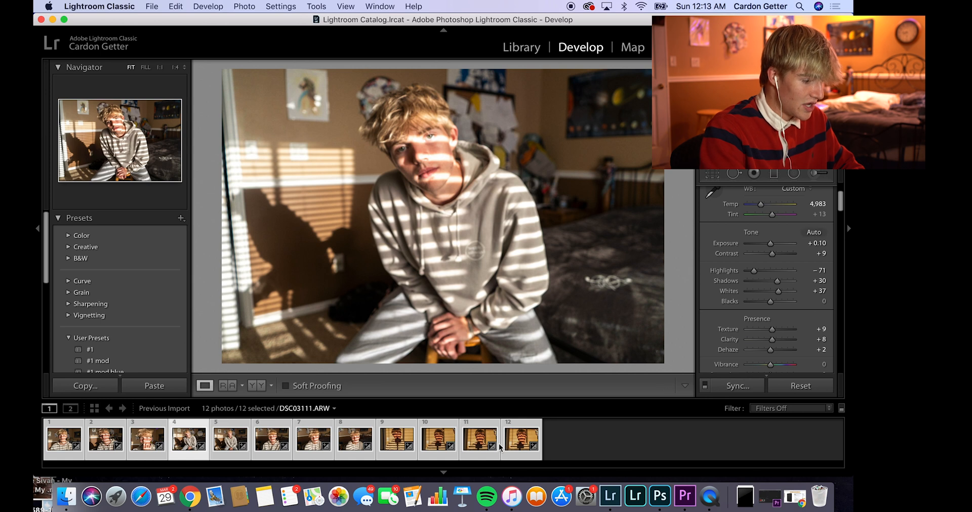
pyautogui.click(56, 441)
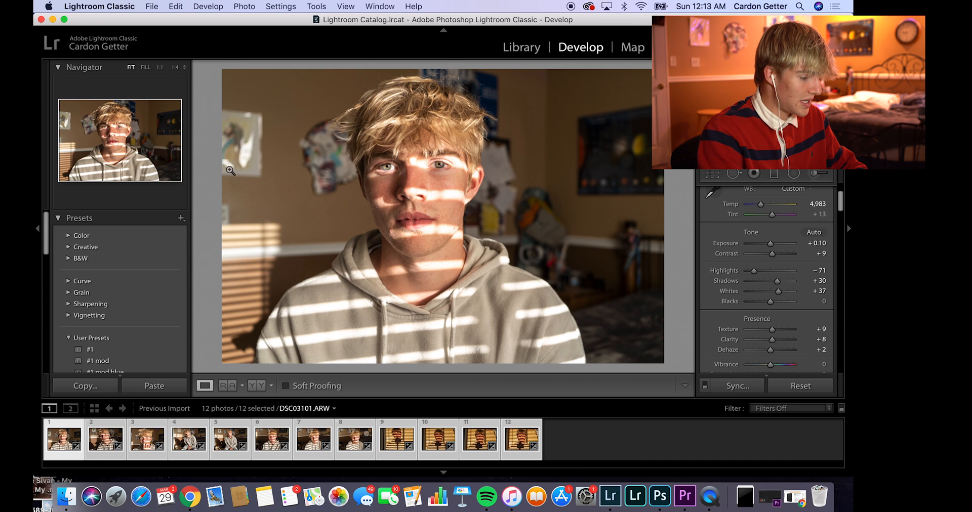
# Step: Open the export settings for the 12 selected photos and review the export location and file options
pyautogui.click(151, 6)
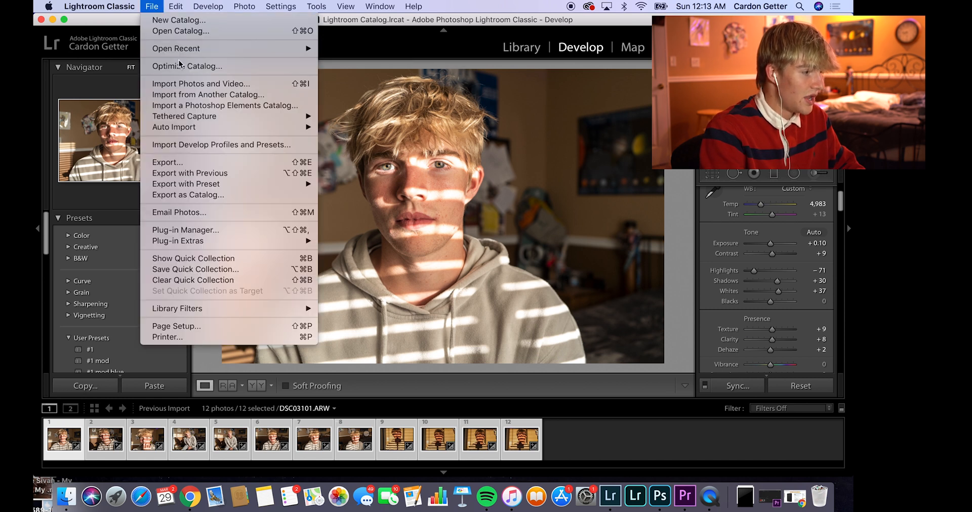
pyautogui.click(184, 162)
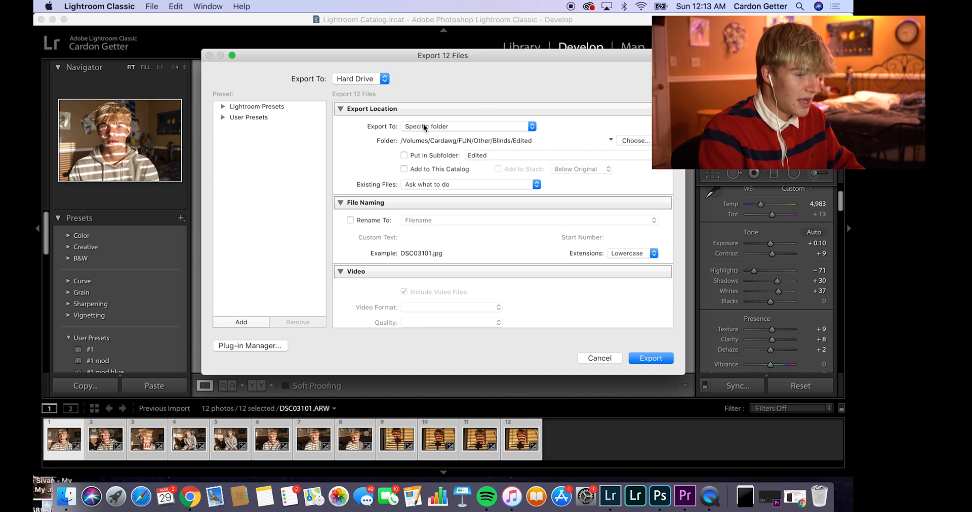
pyautogui.scroll(-2, 495, 138)
pyautogui.scroll(2, 495, 138)
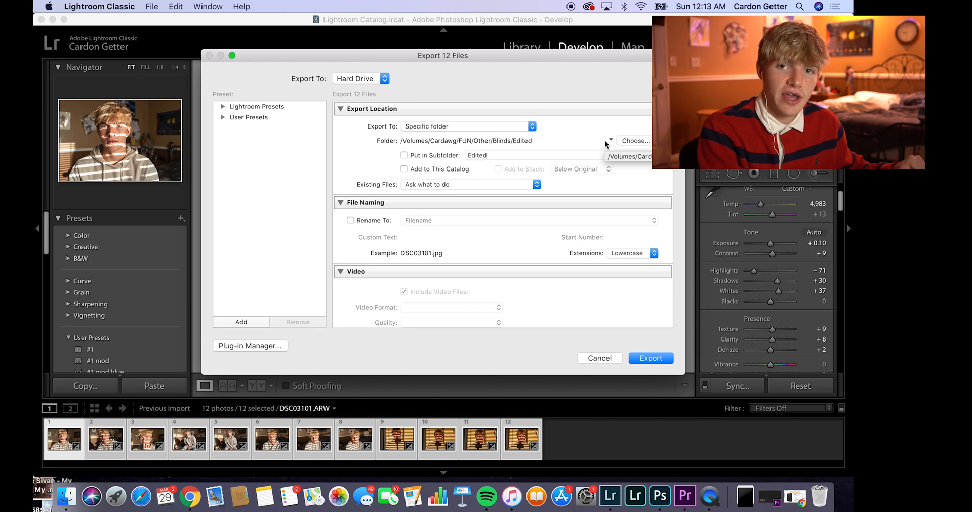
# Step: Set the export folder to Edited inside FUN/Other/Blinds on the Cardawg drive
pyautogui.click(636, 142)
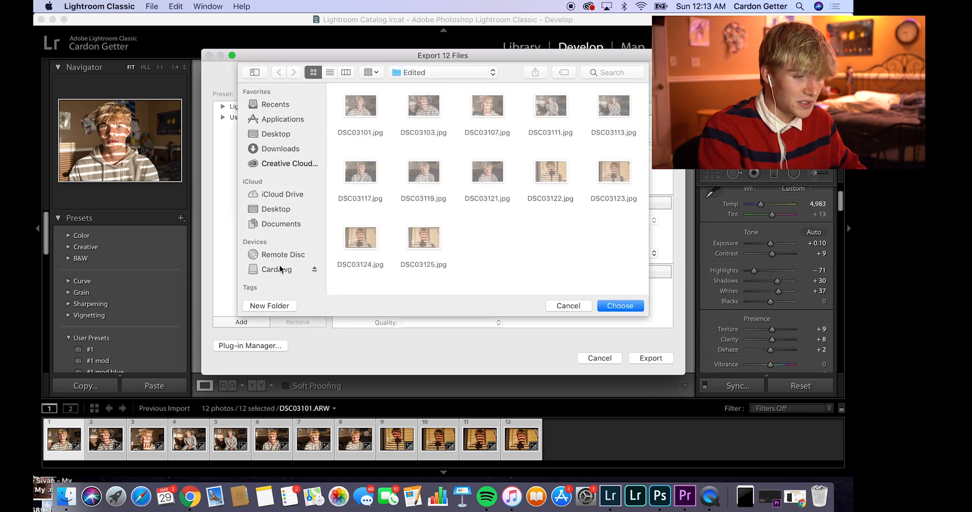
pyautogui.click(274, 271)
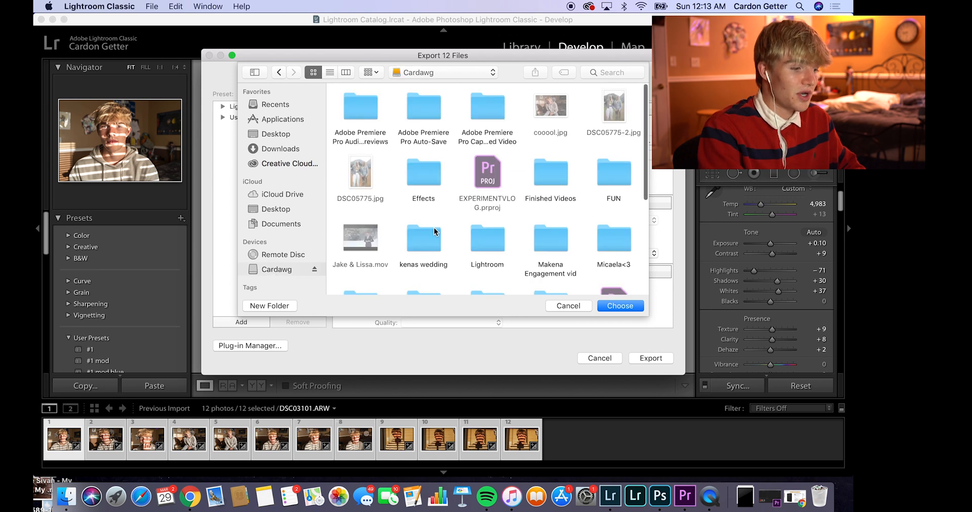
pyautogui.scroll(-6, 434, 232)
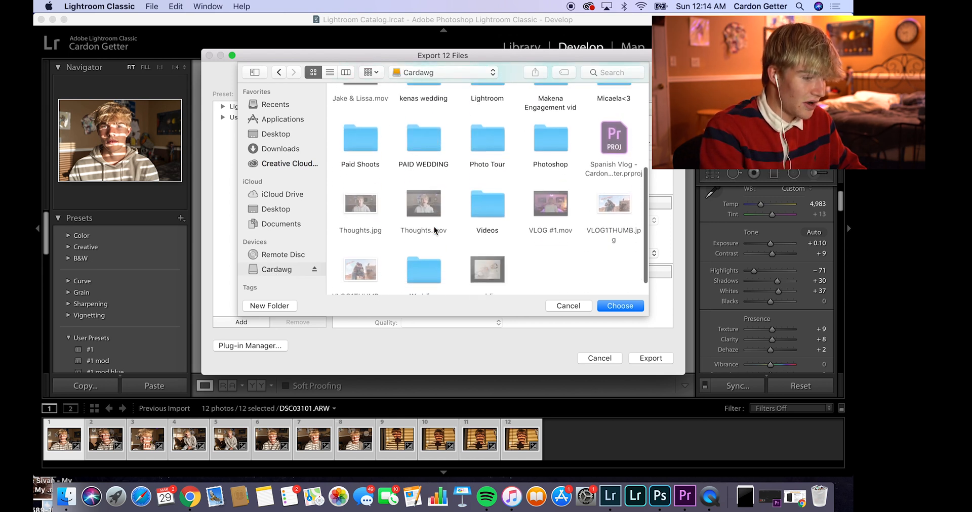
pyautogui.scroll(-2, 434, 226)
pyautogui.scroll(7, 433, 226)
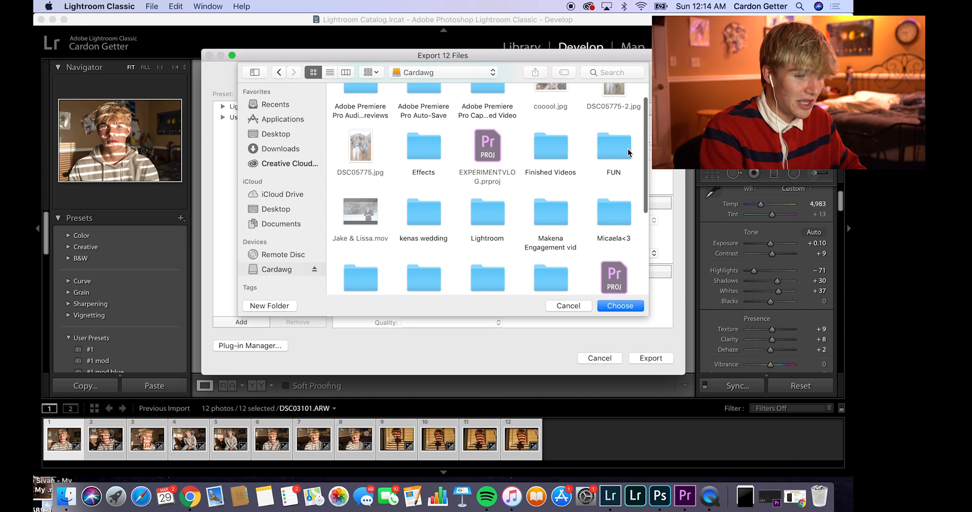
pyautogui.doubleClick(611, 154)
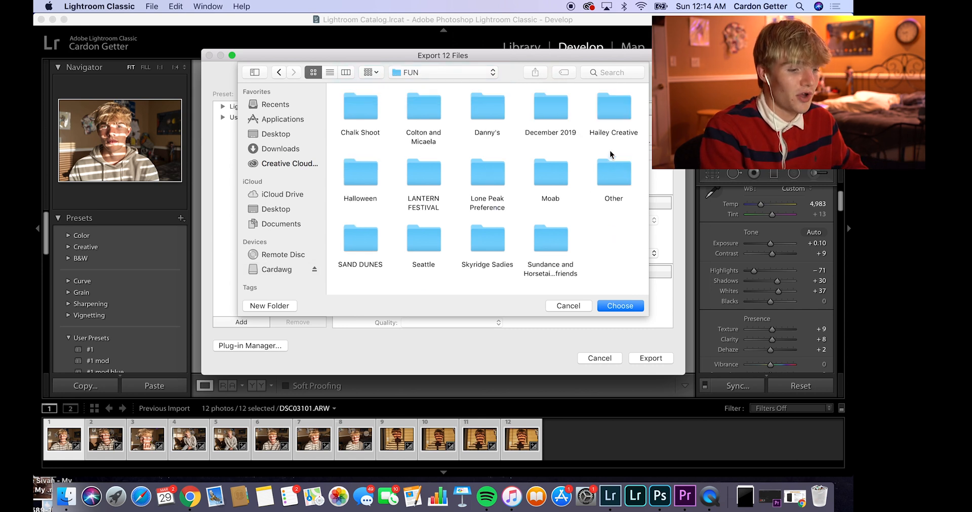
pyautogui.doubleClick(610, 183)
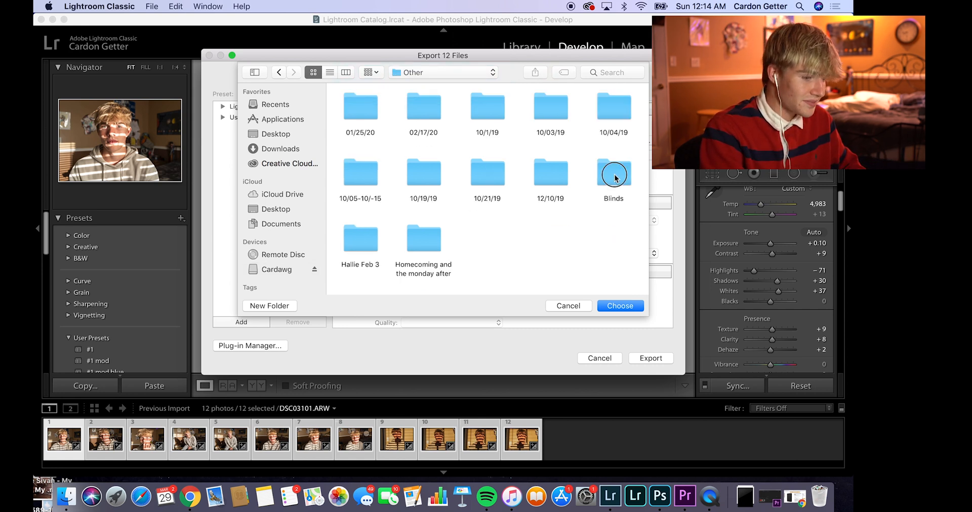
pyautogui.doubleClick(614, 176)
pyautogui.doubleClick(345, 111)
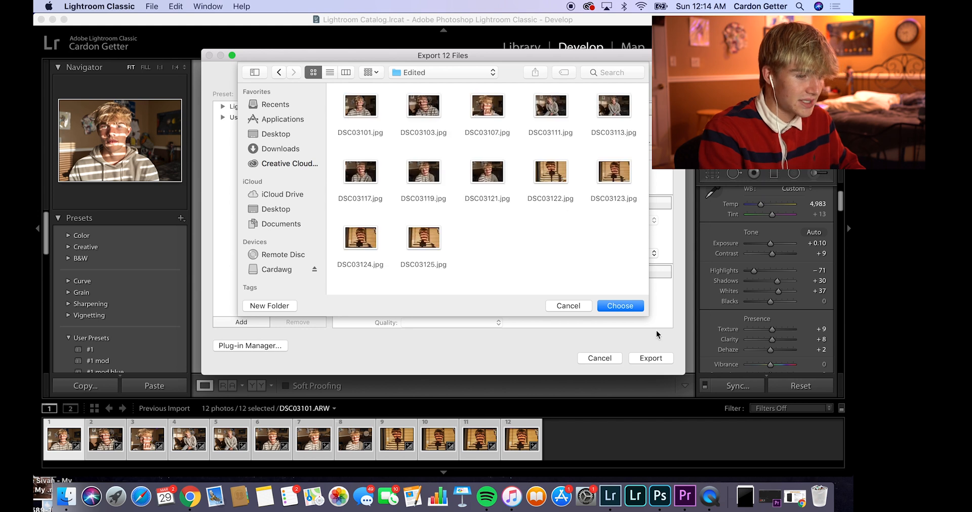
pyautogui.click(614, 306)
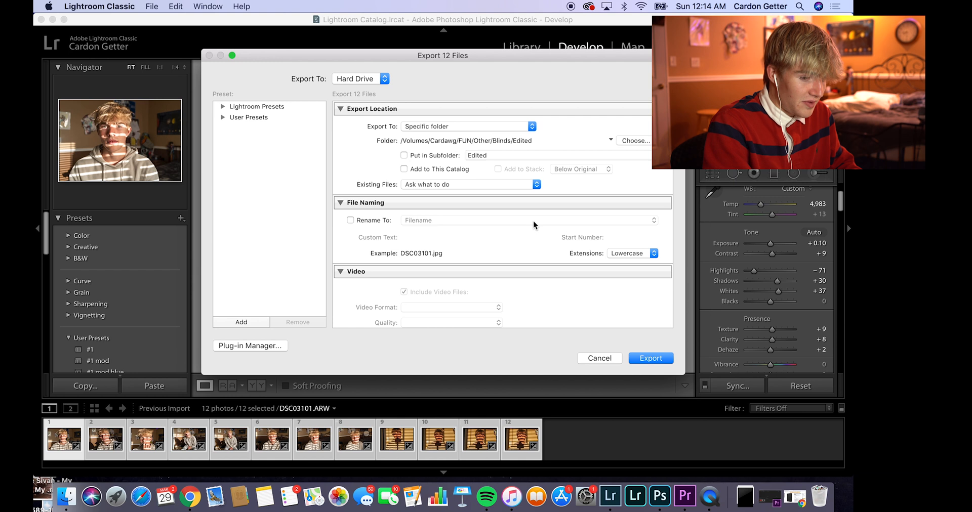
# Step: Check the file settings and try to export the 12 photos to the Edited folder
pyautogui.scroll(-15, 437, 266)
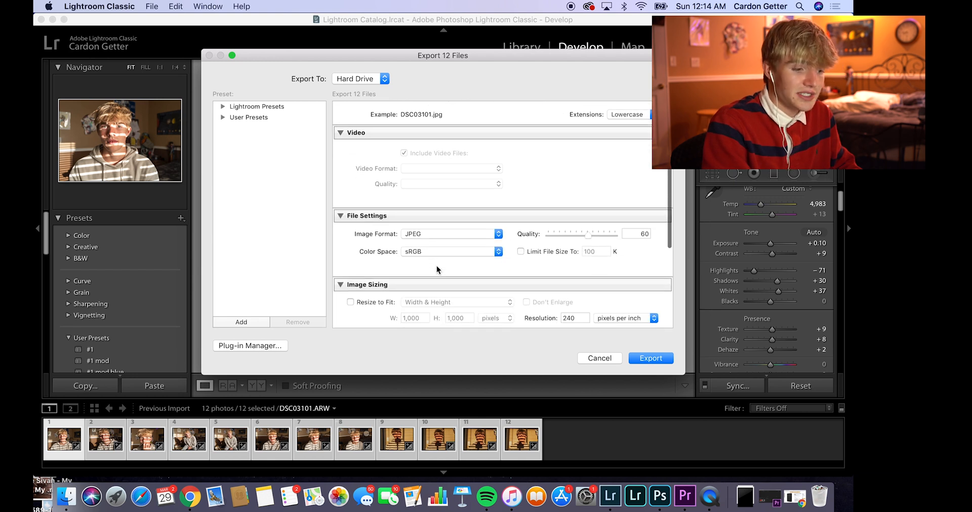
pyautogui.scroll(10, 437, 265)
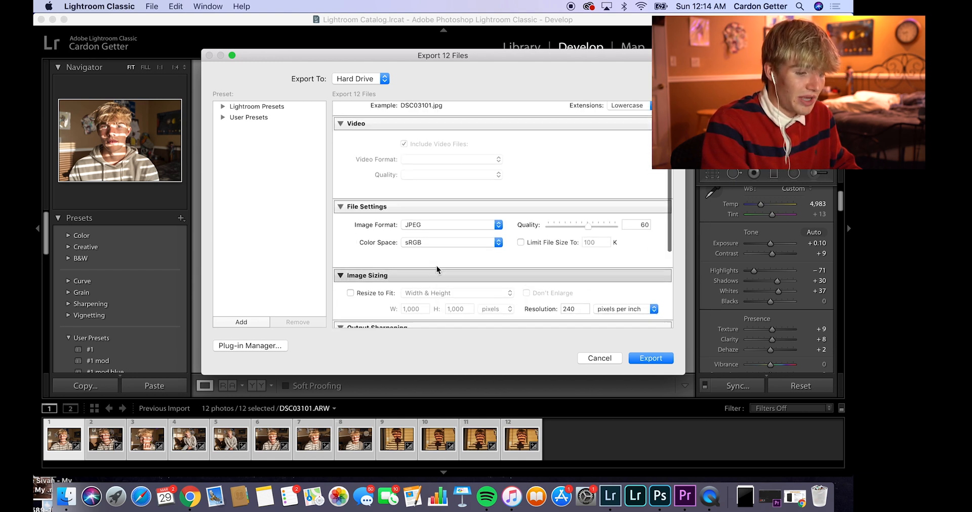
pyautogui.scroll(3, 436, 266)
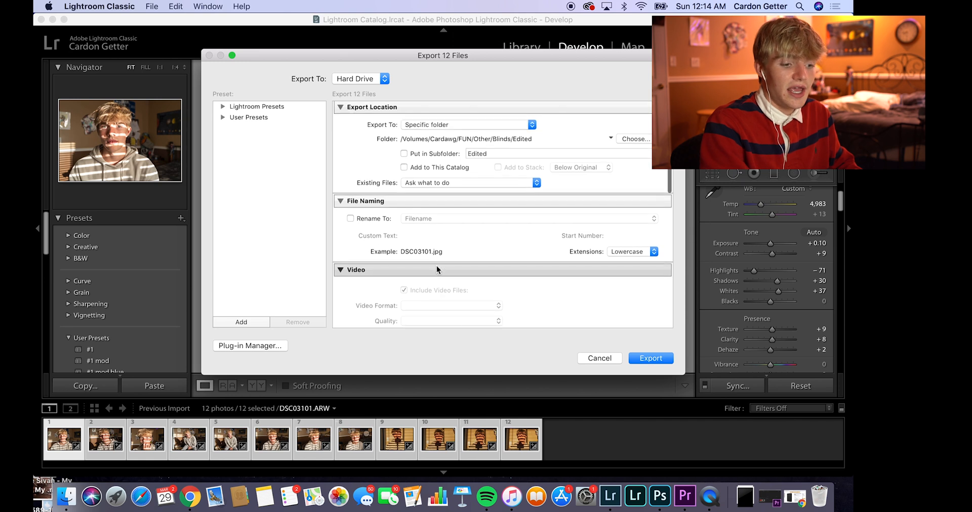
pyautogui.click(645, 360)
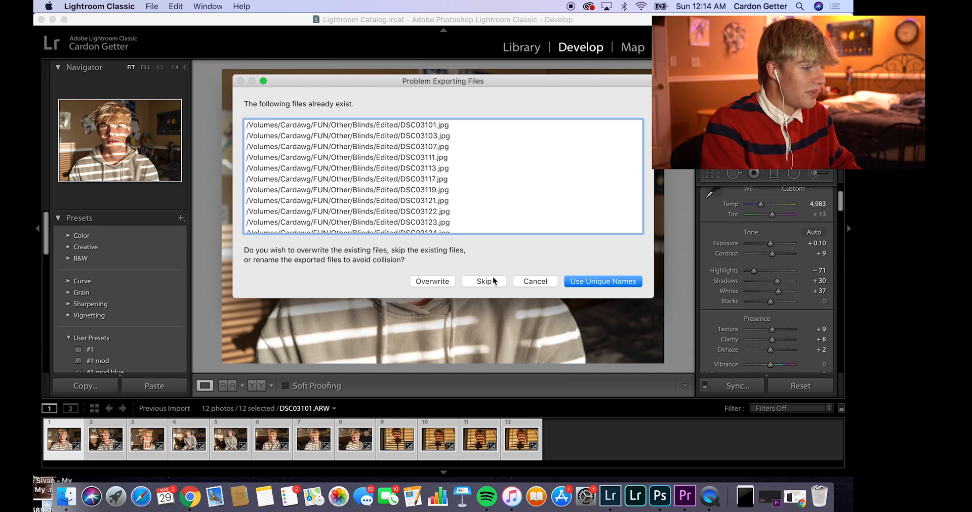
pyautogui.click(536, 281)
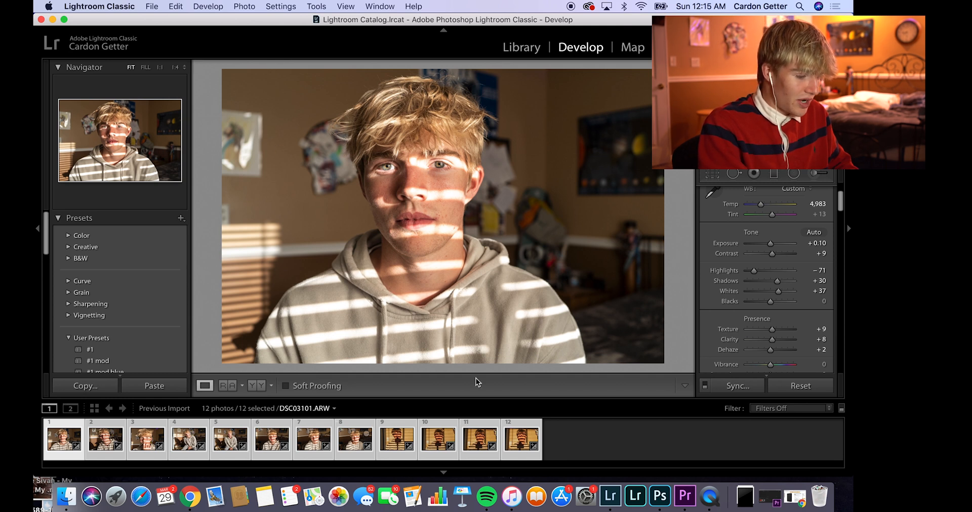
# Step: Switch to Finder and open the Edited folder inside FUN/Other/Blinds on the Cardawg drive
pyautogui.click(64, 499)
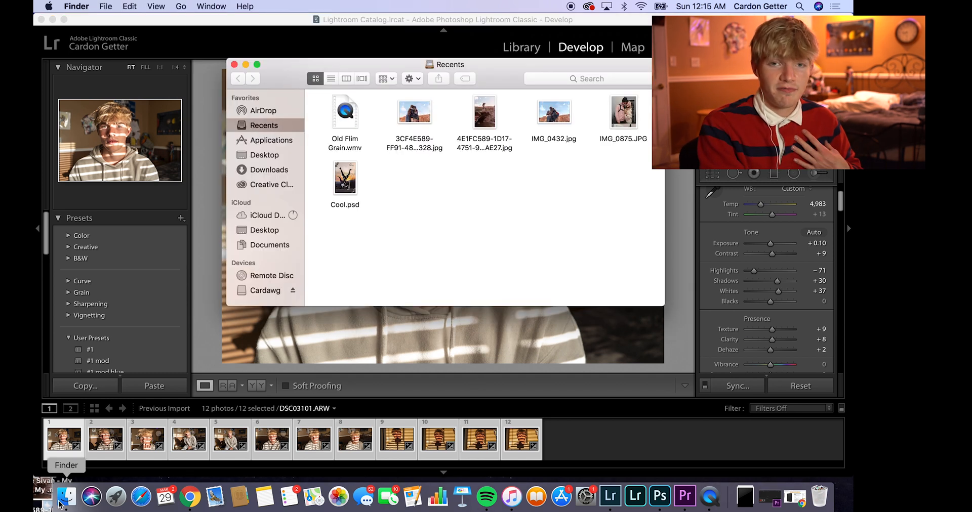
pyautogui.click(276, 294)
pyautogui.scroll(-2, 347, 255)
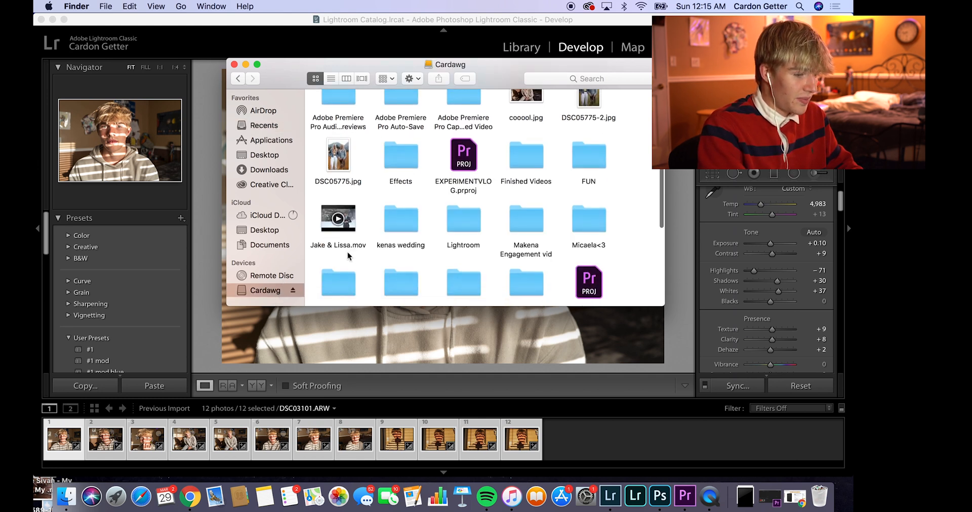
pyautogui.doubleClick(594, 127)
pyautogui.doubleClick(591, 175)
pyautogui.doubleClick(579, 178)
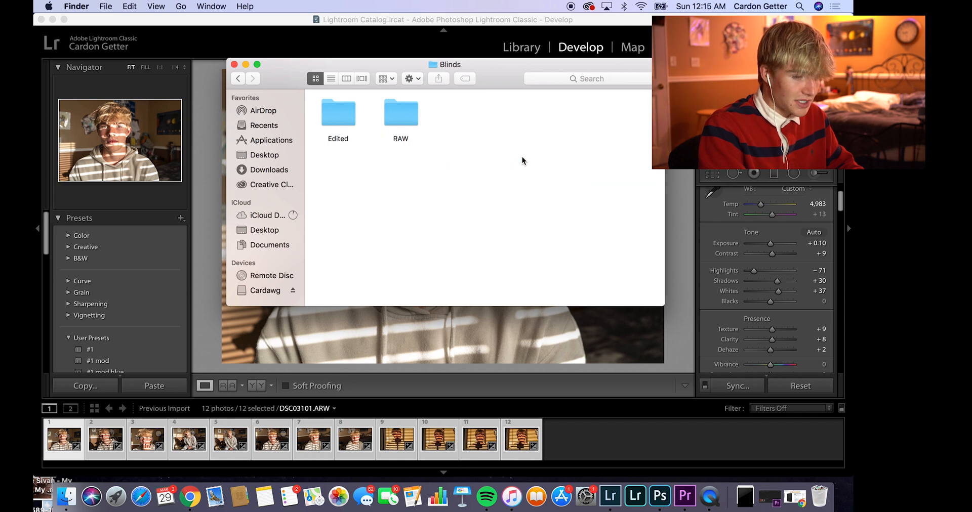
pyautogui.doubleClick(342, 118)
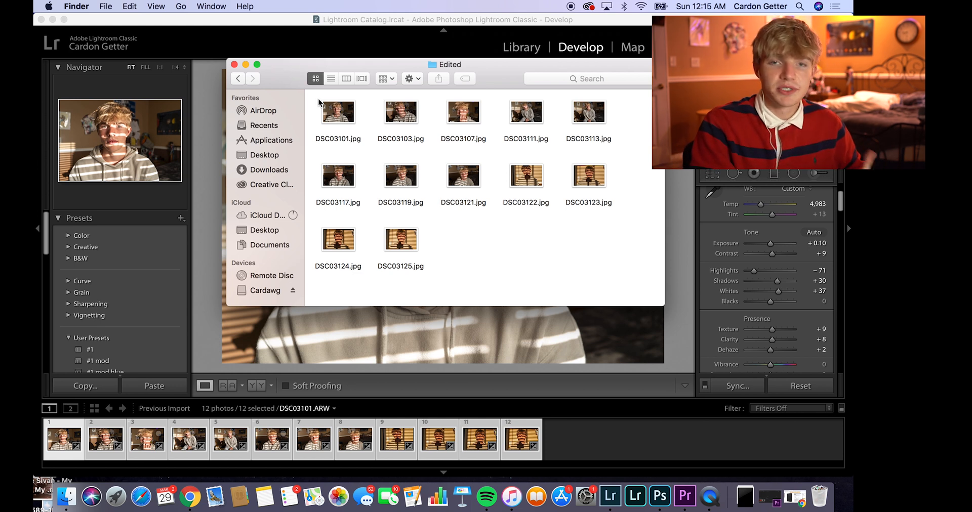
# Step: Open the Photos app, place its window below the Edited folder window, and select all 12 edited JPG files
pyautogui.click(336, 506)
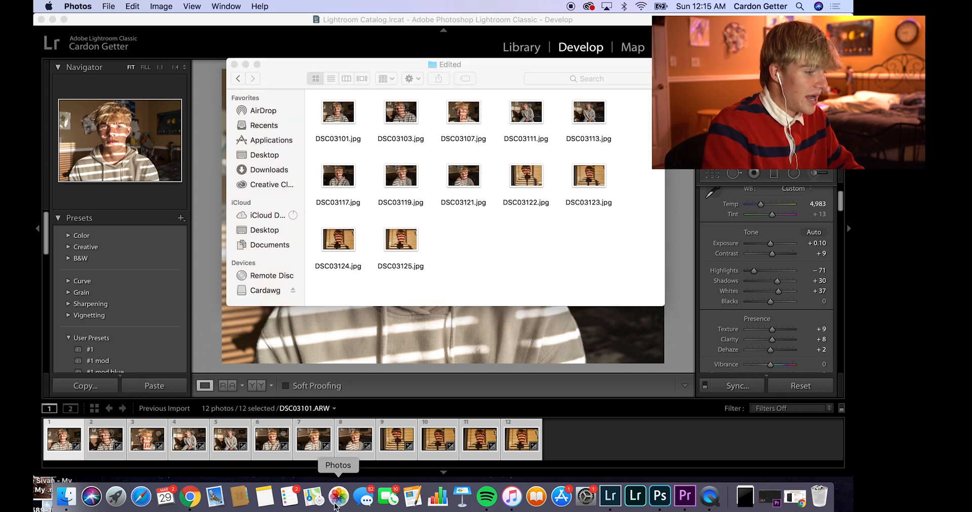
pyautogui.moveTo(324, 21); pyautogui.dragTo(323, 200)
pyautogui.click(314, 98)
pyautogui.moveTo(315, 98); pyautogui.dragTo(590, 256)
pyautogui.moveTo(401, 242); pyautogui.dragTo(386, 203)
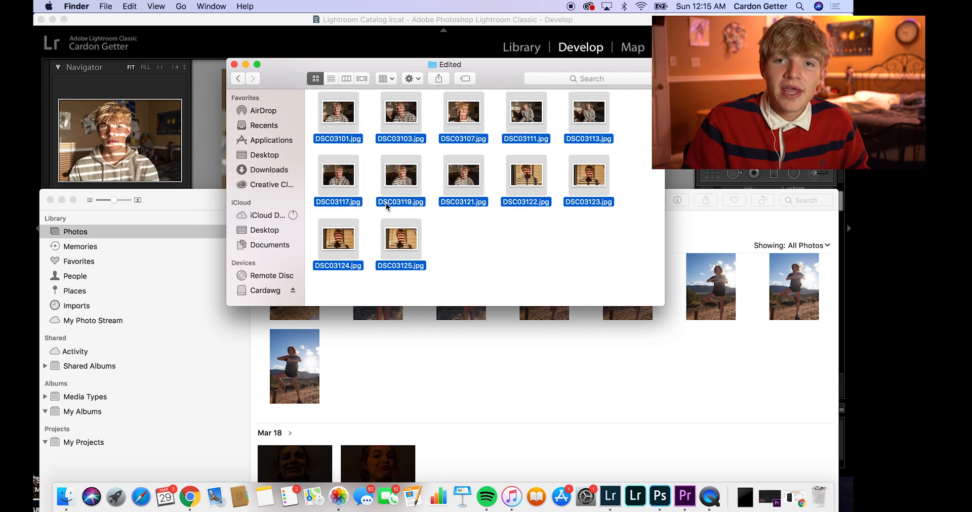
# Step: Close the Photos window and the Edited folder window to return to the Lightroom workspace
pyautogui.click(245, 64)
pyautogui.moveTo(225, 198); pyautogui.dragTo(222, 19)
pyautogui.click(43, 24)
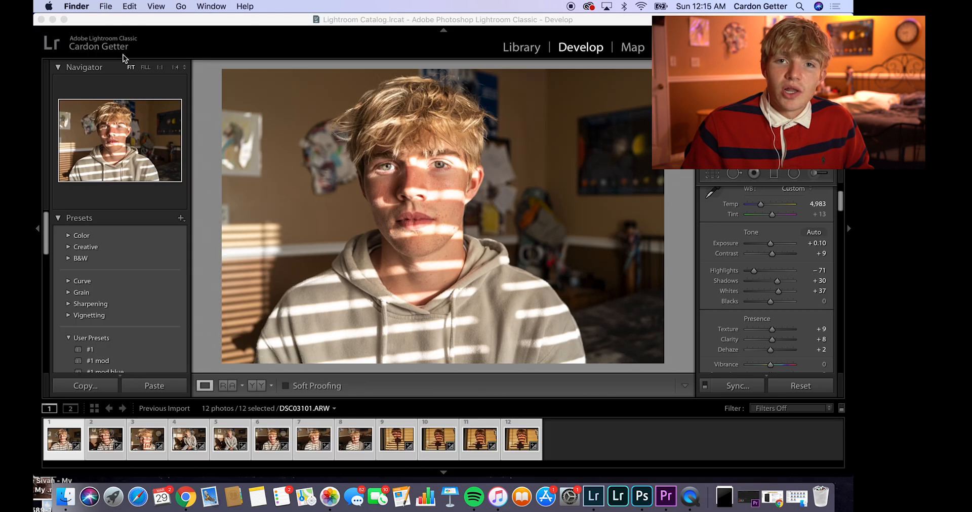
pyautogui.click(796, 501)
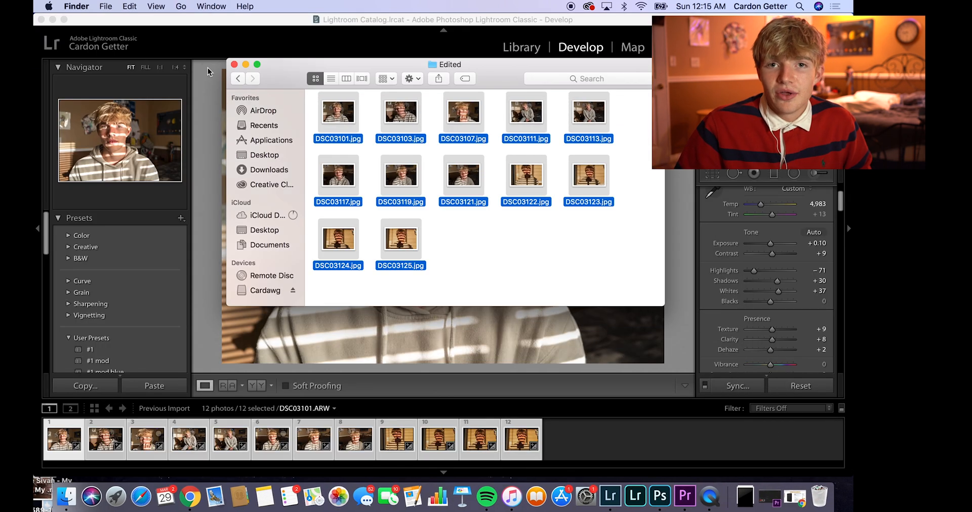
pyautogui.click(234, 64)
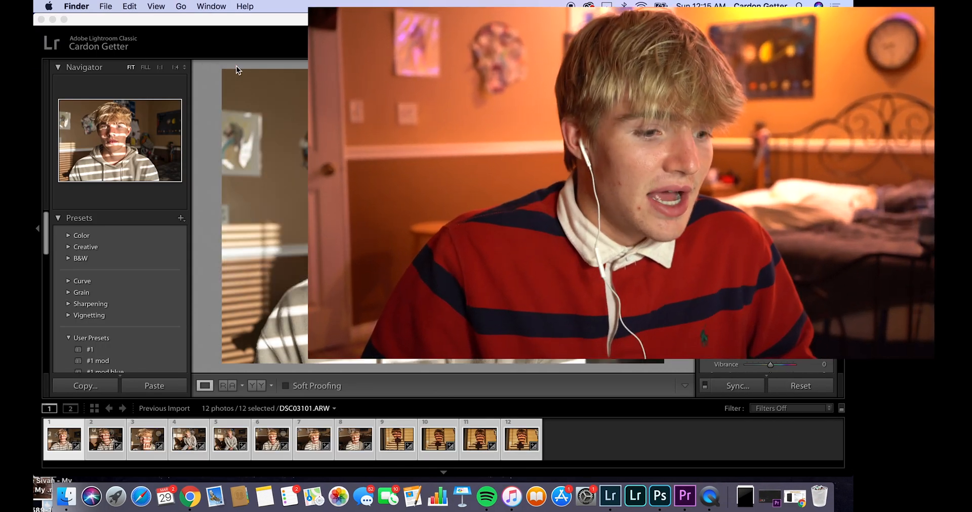